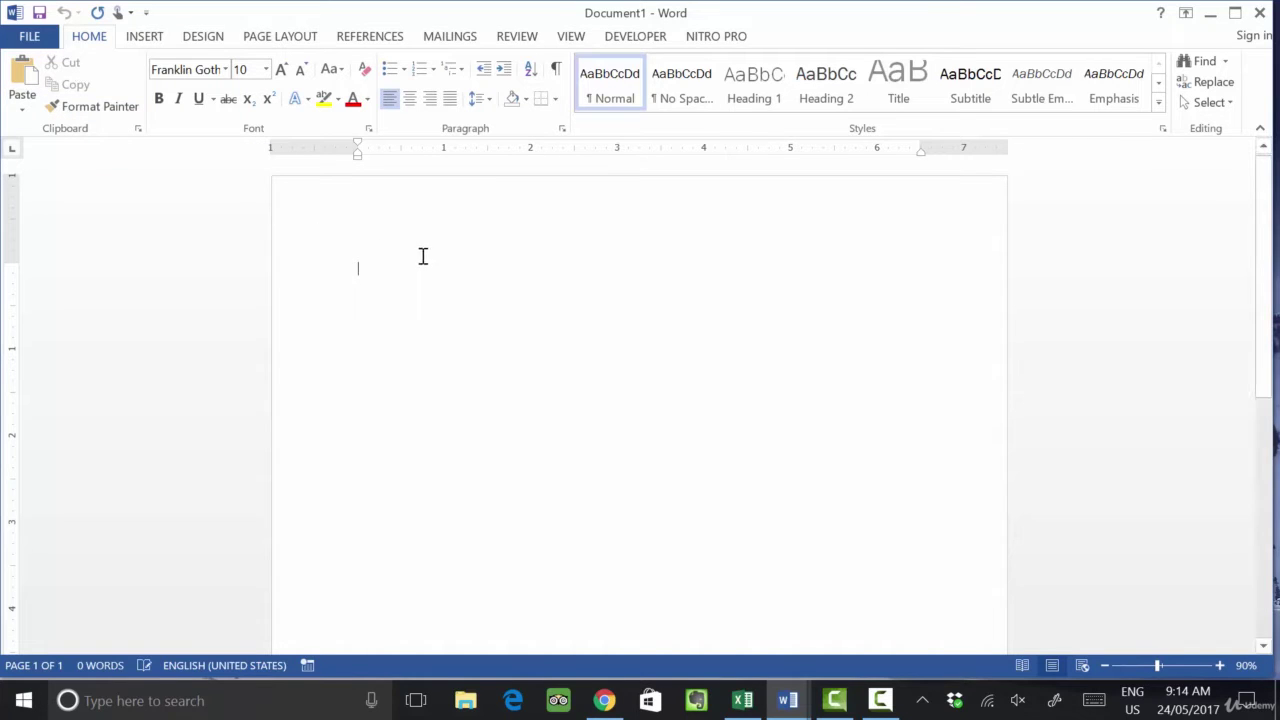
Write the paragraph "CUT: CUT COMMAND IS USE TO CUT THE TEXT OR ANY PARTICULAR STATEMENT FROM ONE POSITION TO ANOTHER POSITION".
click(95, 106)
click(687, 443)
text(cu)
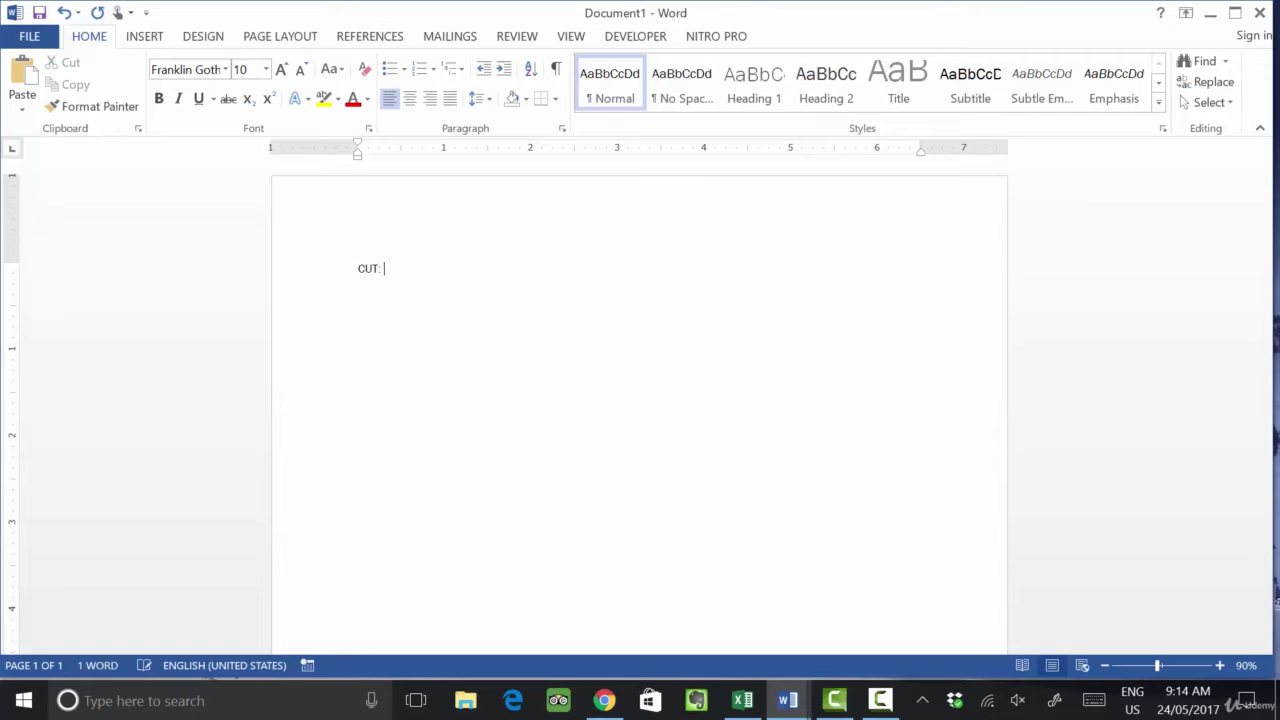
text(T:  CUT COMMAND IS USE)
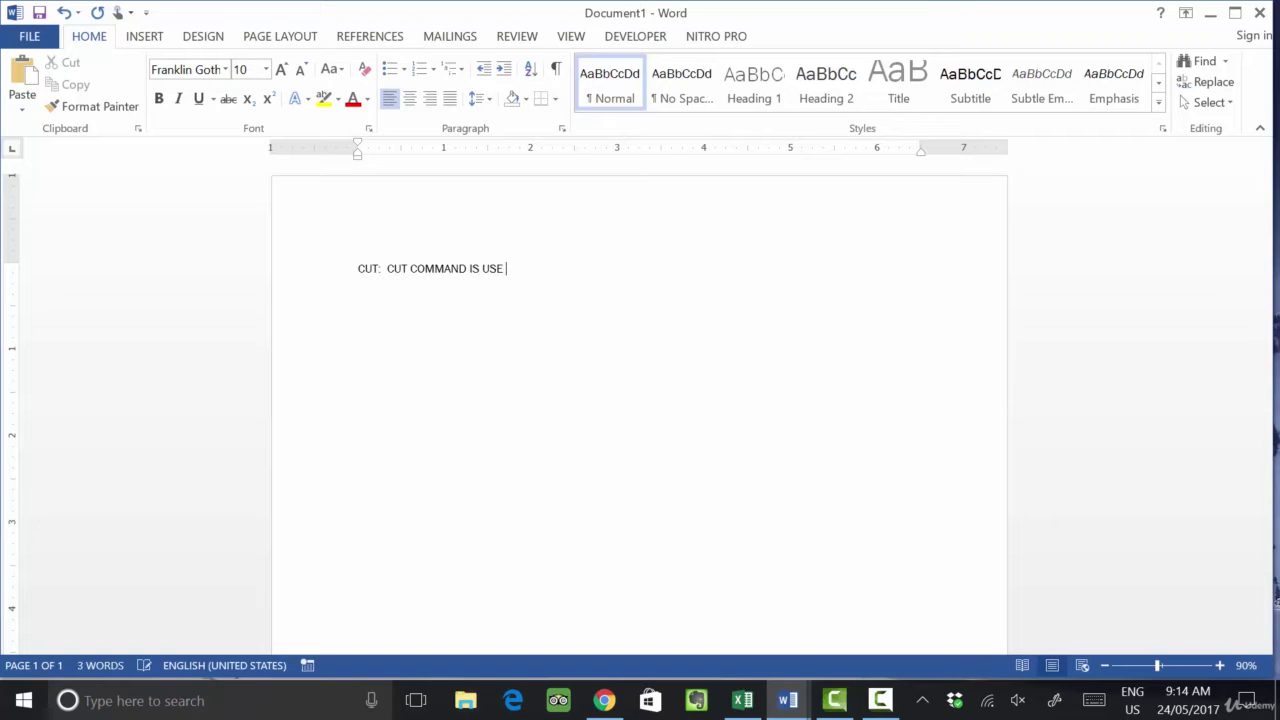
text( TO CUT THE TEXT OR ANY)
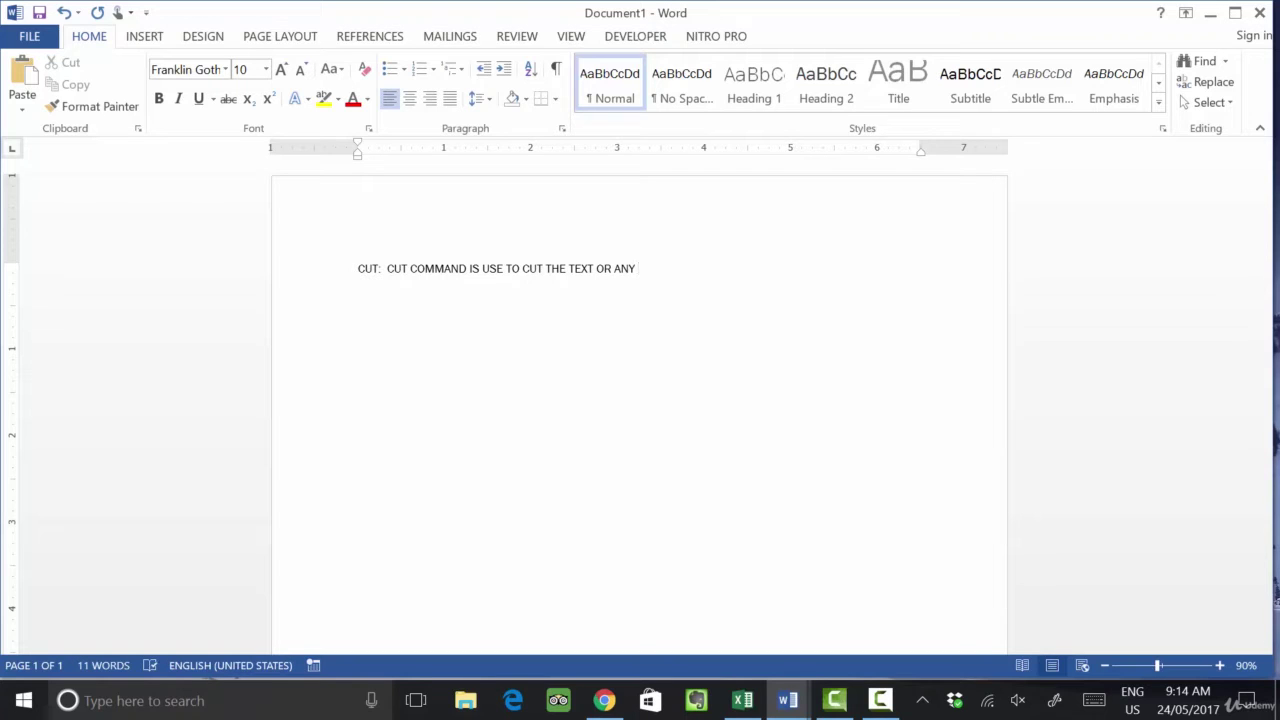
text( PARTICULAR STATEMENT FR)
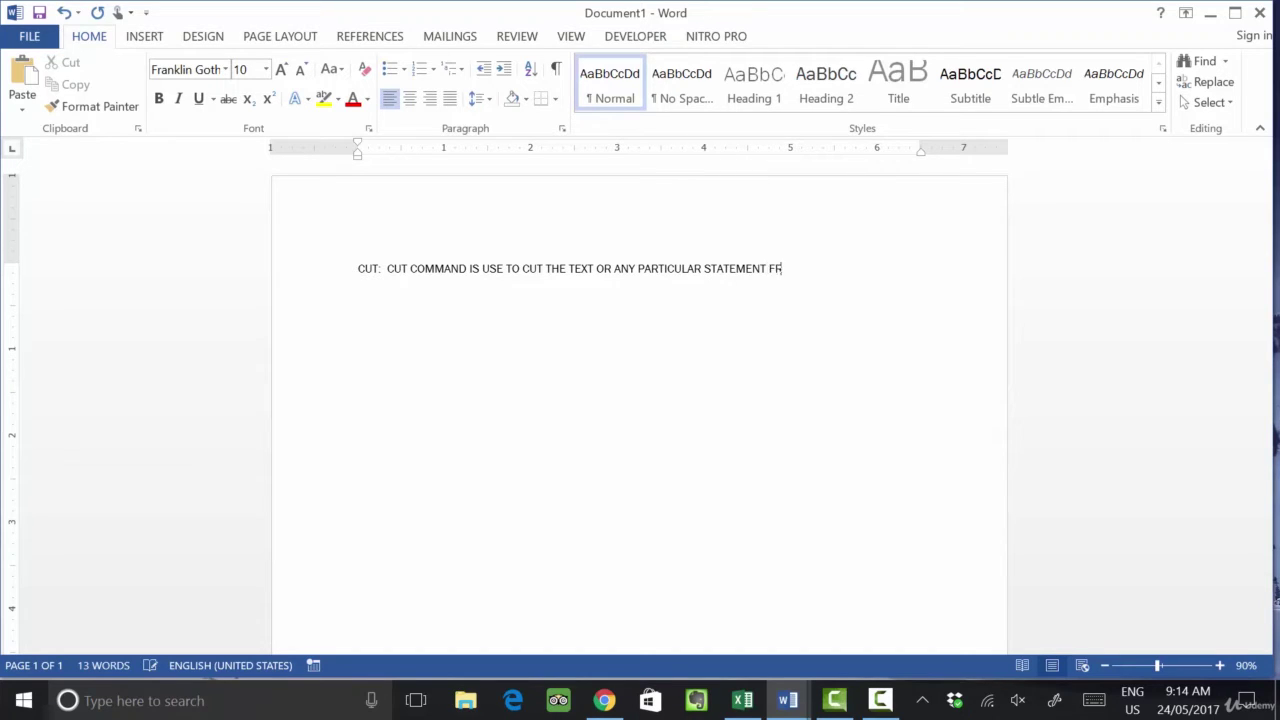
text(OM ONE POSITION TO AN)
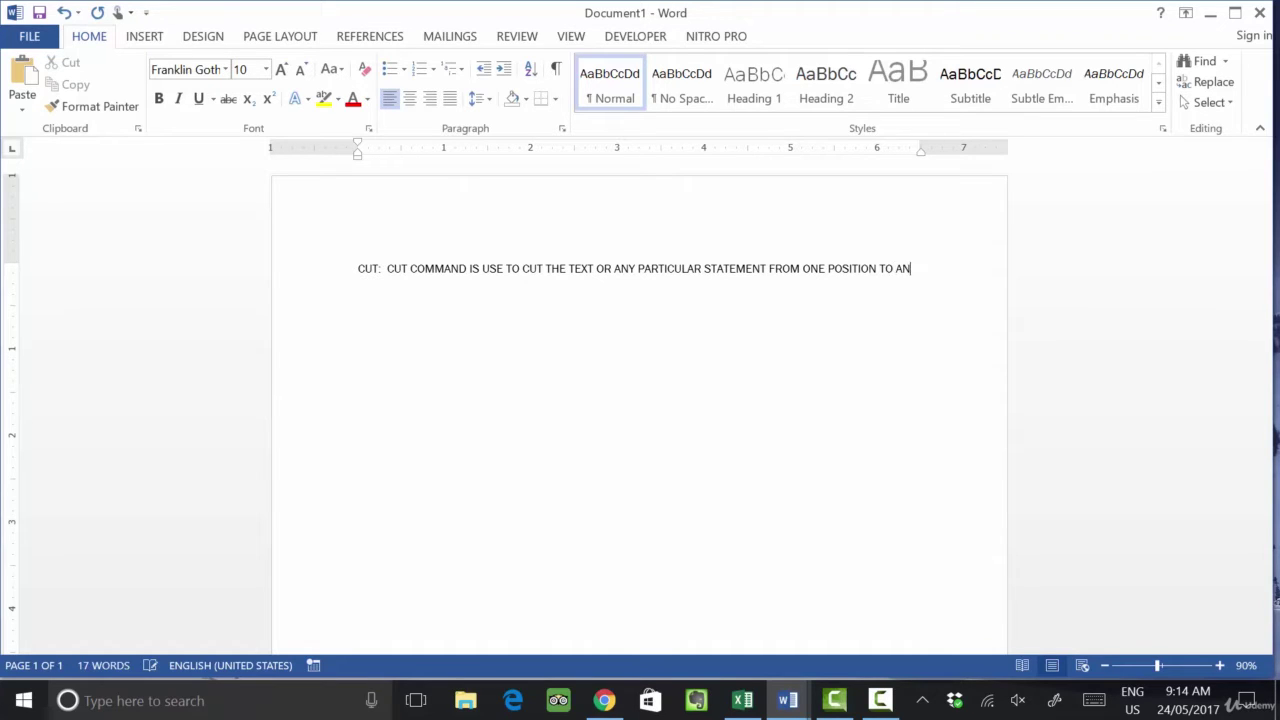
text(OTHER POSI)
key(BackSpace)
key(BackSpace)
text(SITU)
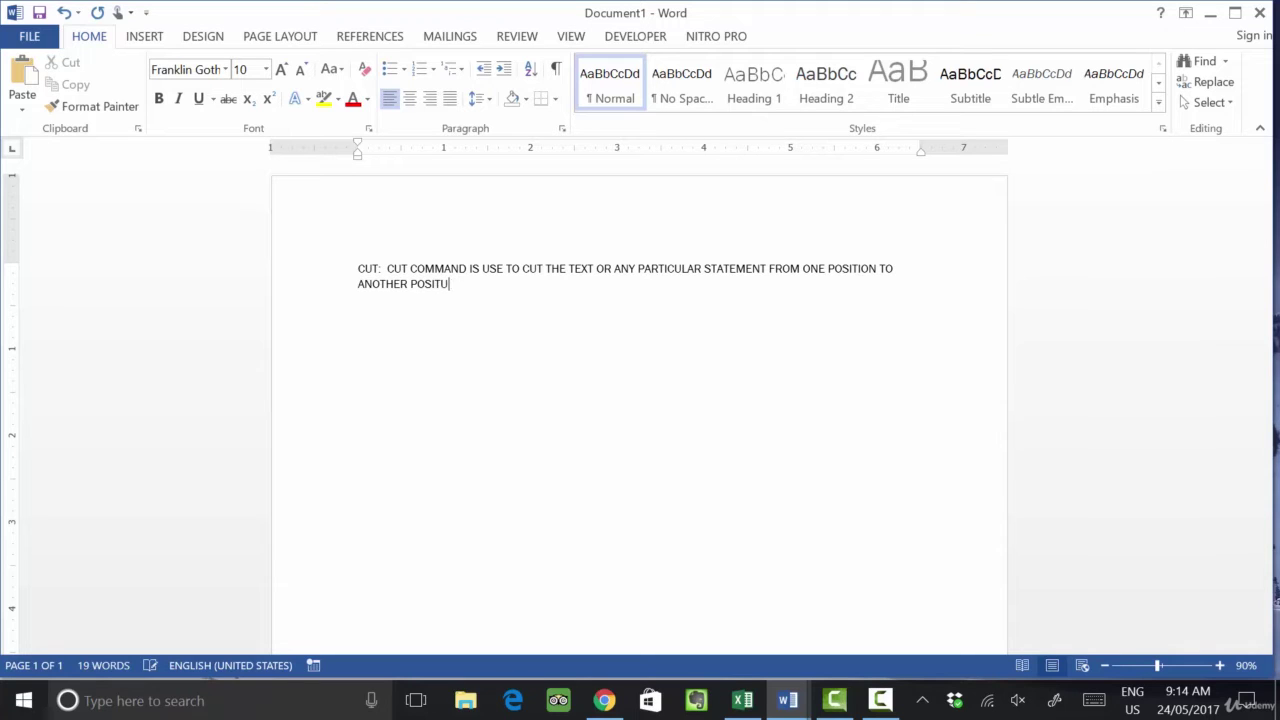
Add the line "FOR EXAMPLE:" below the paragraph and the sample line "HELLO AND WELCOME TO SESSION-5" beneath it.
key(Return)
text(FOR EXAMPLE:  HELLO)
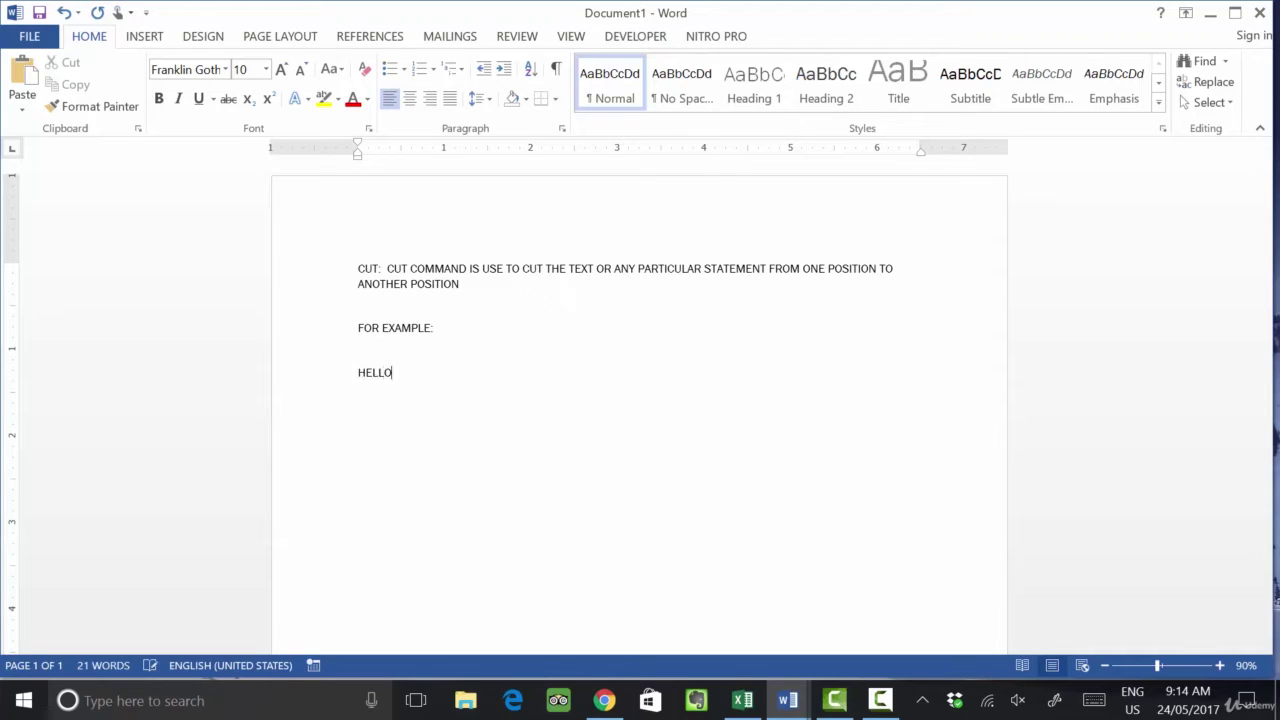
text( AND WELCOME TO SESSION-5)
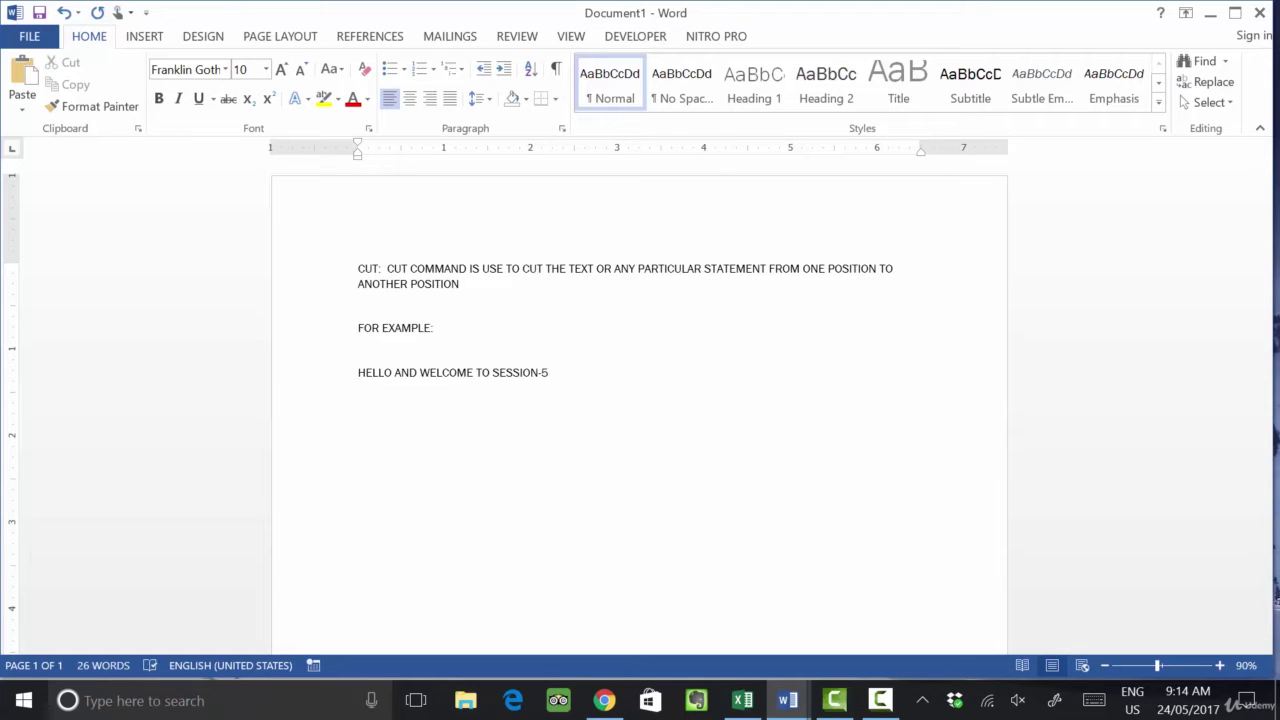
Enlarge the "HELLO AND WELCOME TO SESSION-5" line to font size 26.
key(shift+End)
key(ctrl+shift+period)
key(ctrl+shift+period)
key(ctrl+shift+period)
key(ctrl+shift+period)
key(ctrl+shift+period)
key(ctrl+shift+period)
key(ctrl+shift+period)
key(ctrl+shift+period)
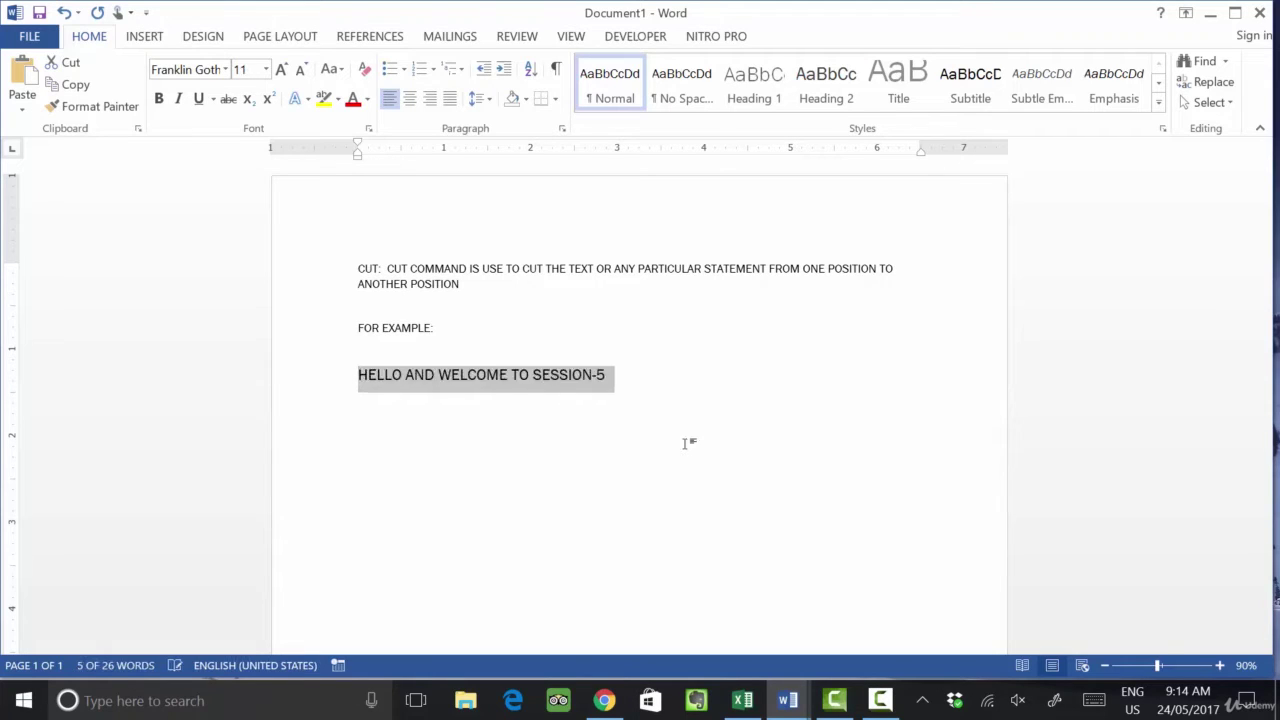
key(ctrl+shift+period)
click(690, 486)
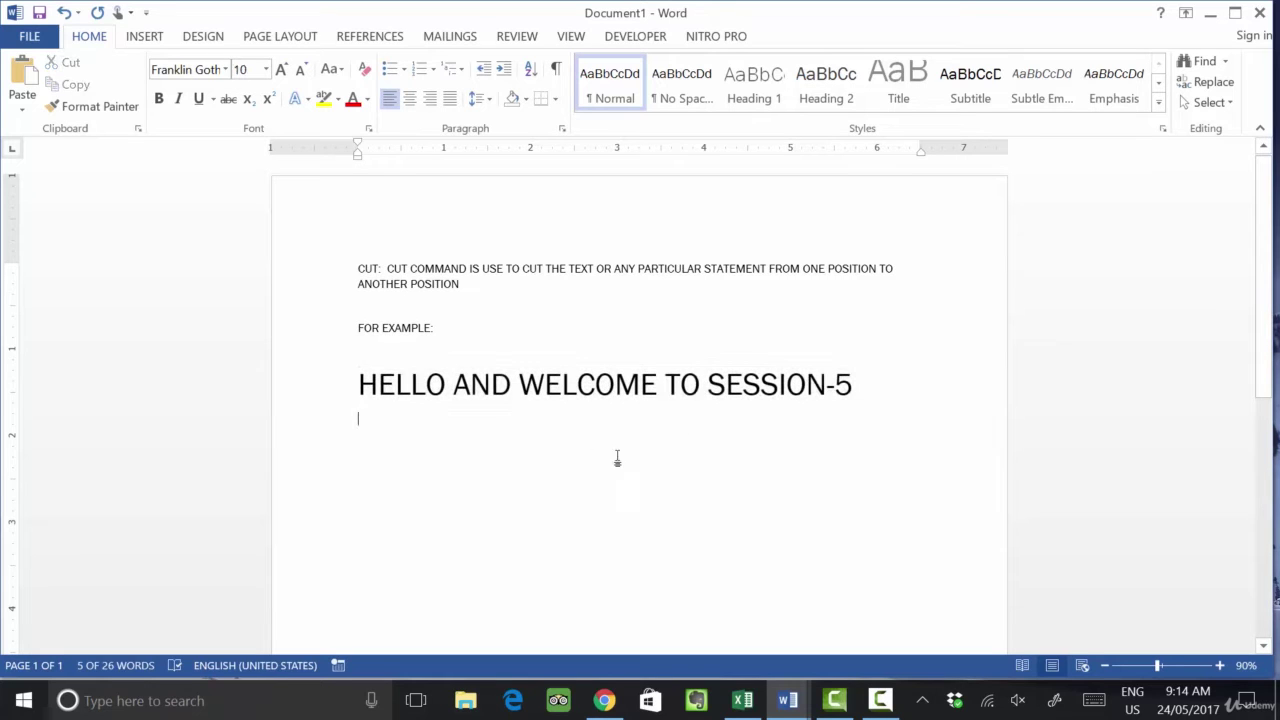
Cut the "HELLO AND WELCOME TO SESSION-5" line and paste it several blank lines further down, below "FOR EXAMPLE:".
drag(349, 389, 866, 410)
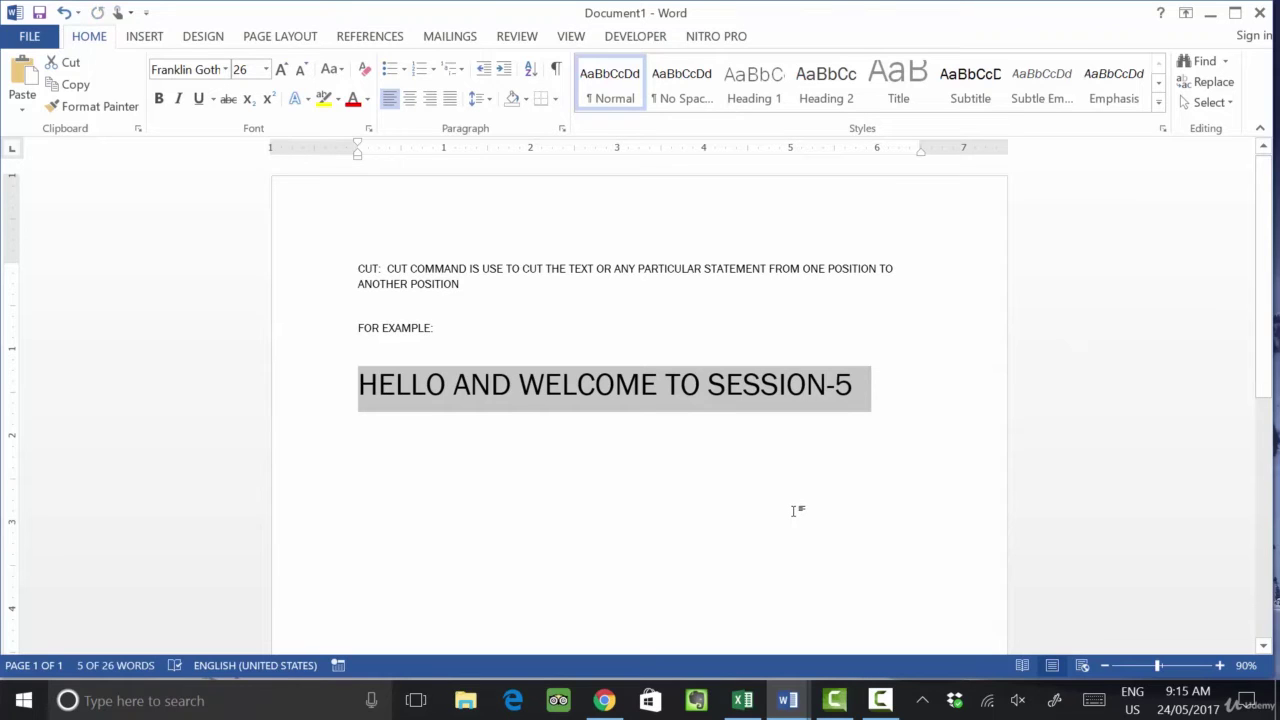
key(ctrl+x)
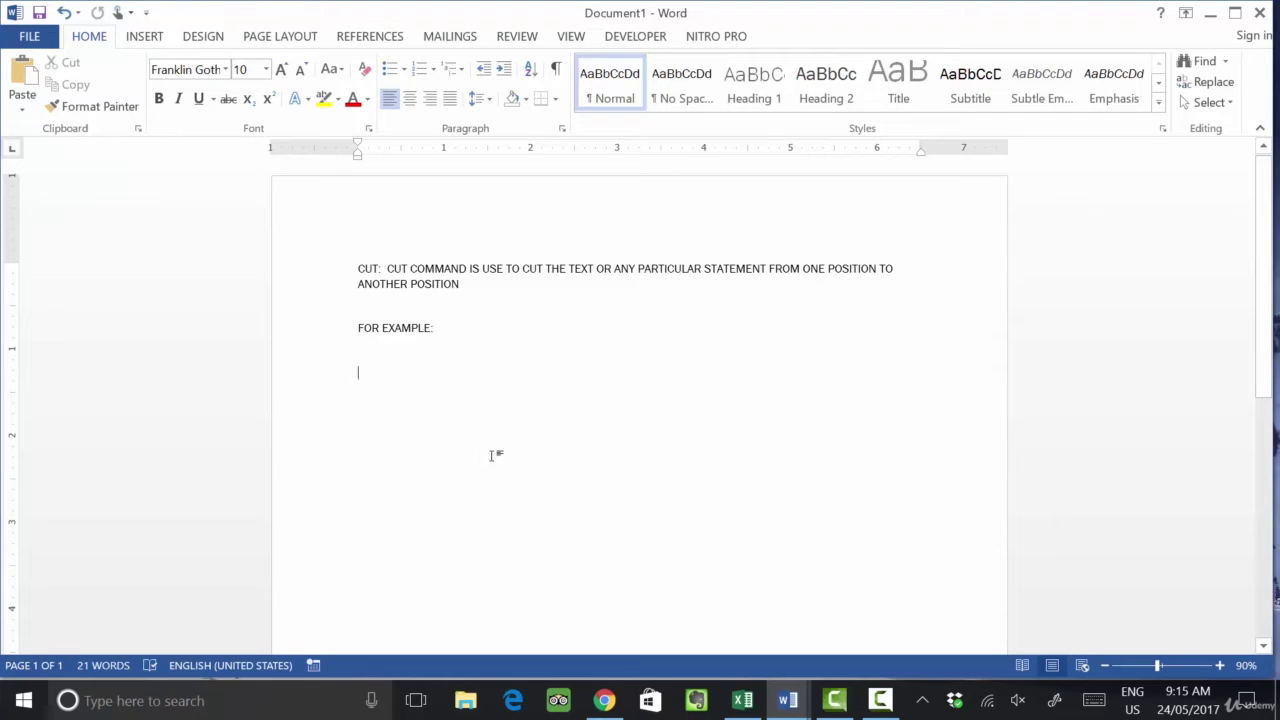
key(Return)
key(Return)
key(Return)
key(Return)
key(Return)
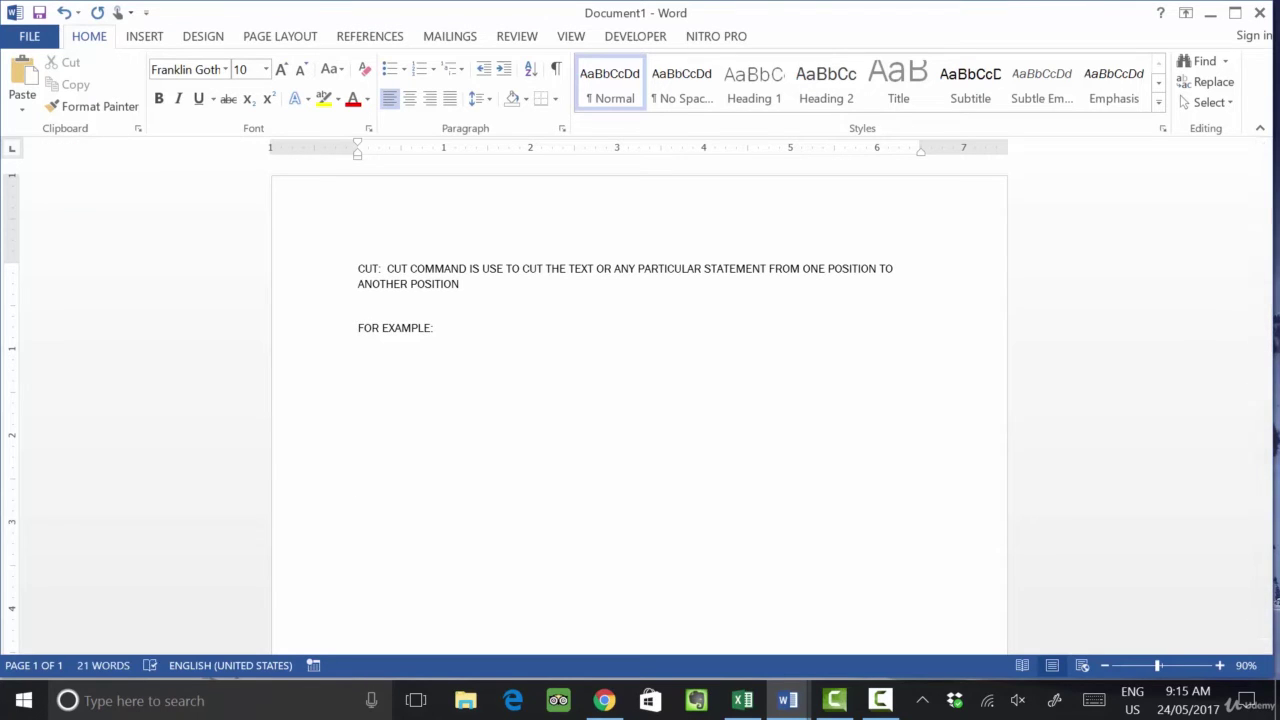
click(28, 80)
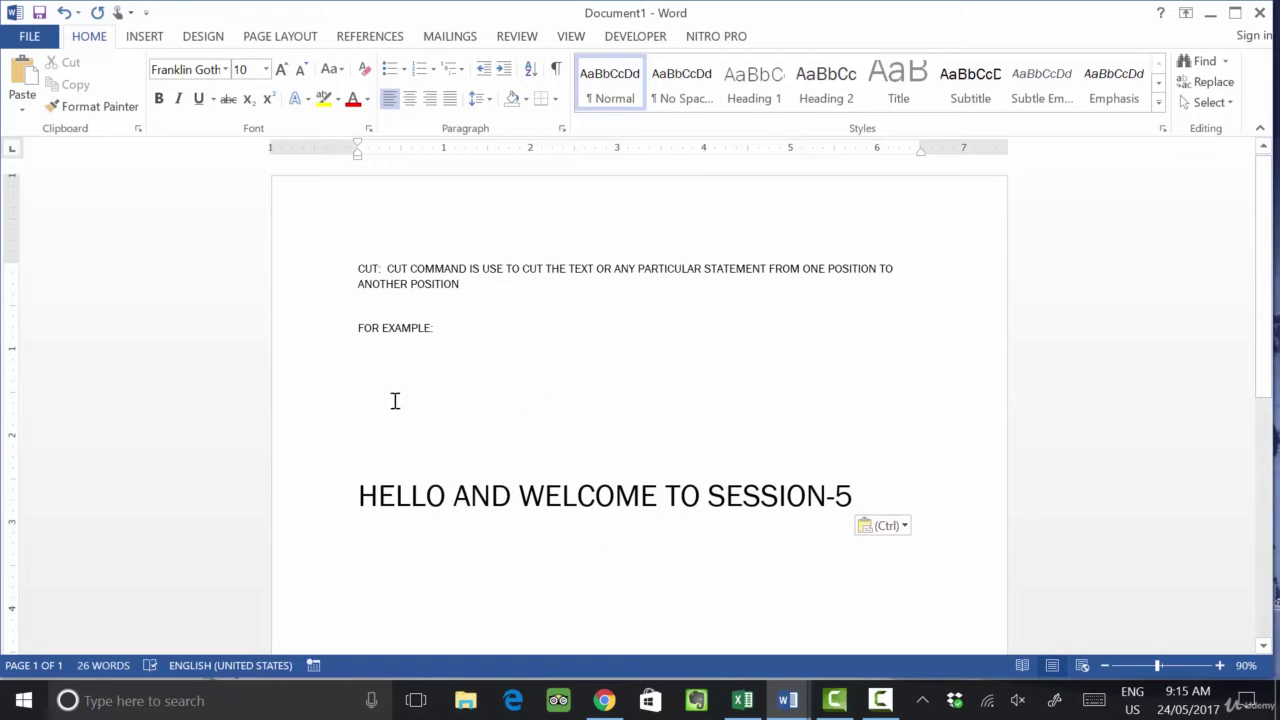
Write "CUT: CTRL+X" in size 16 text on a new line below the sample line and start another line.
click(390, 500)
key(Home)
click(401, 534)
key(Return)
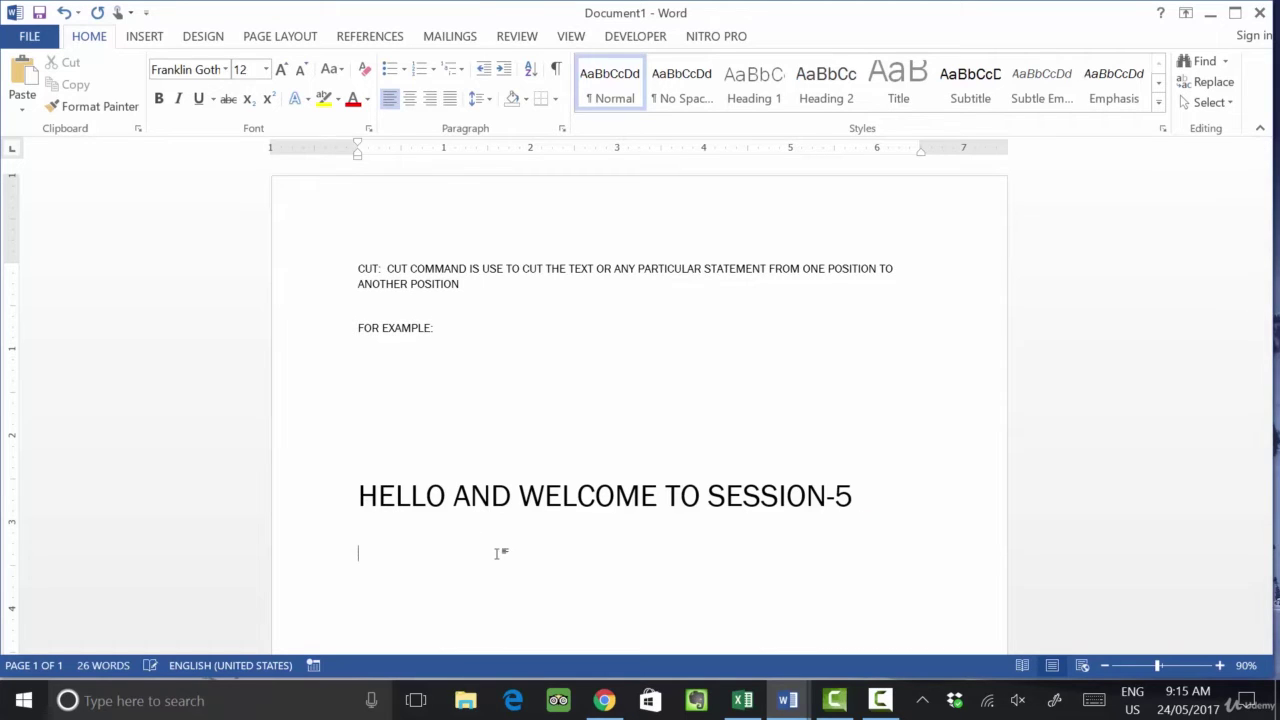
text(CUT: CTRL+X)
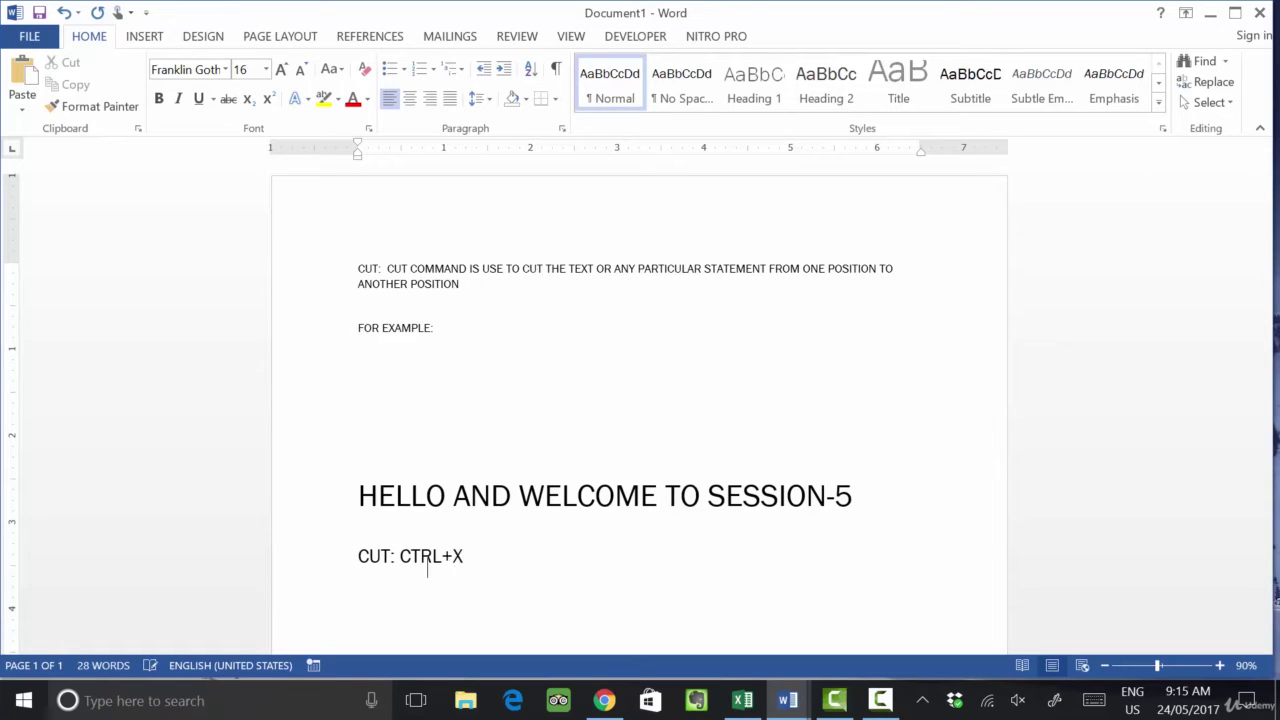
key(Return)
scroll(571, 495, down, 3)
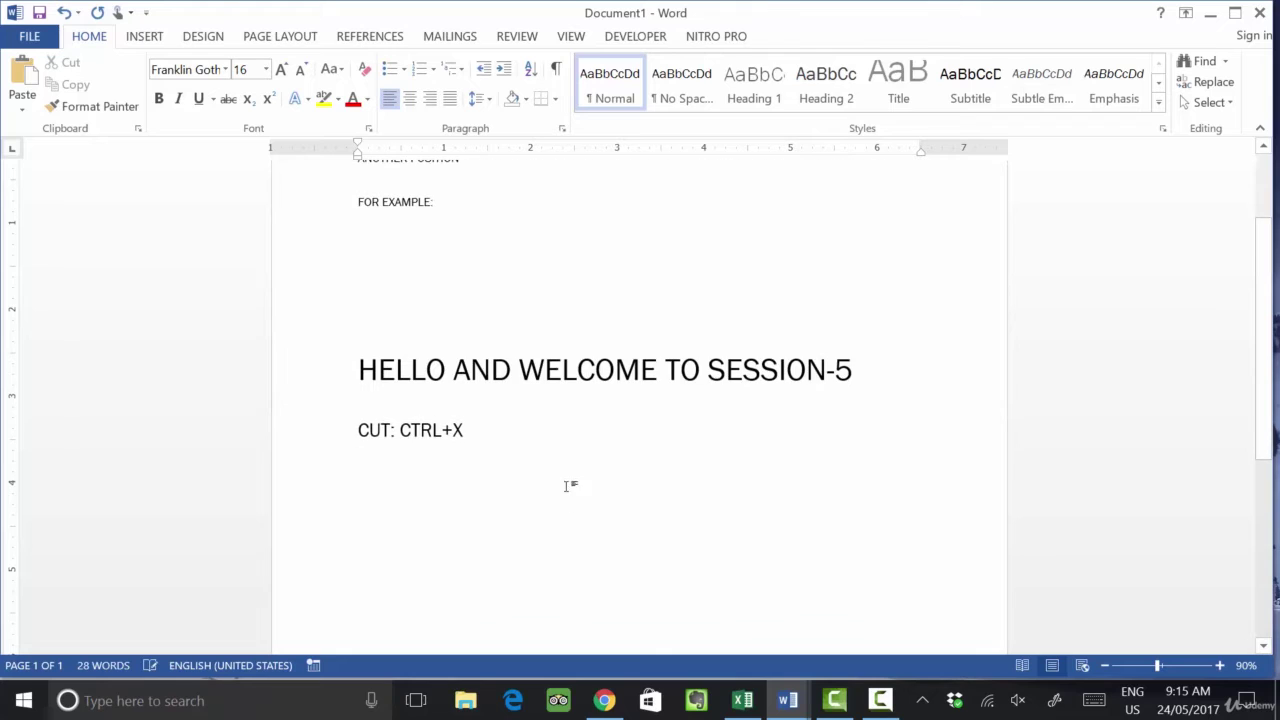
scroll(571, 487, up, 2)
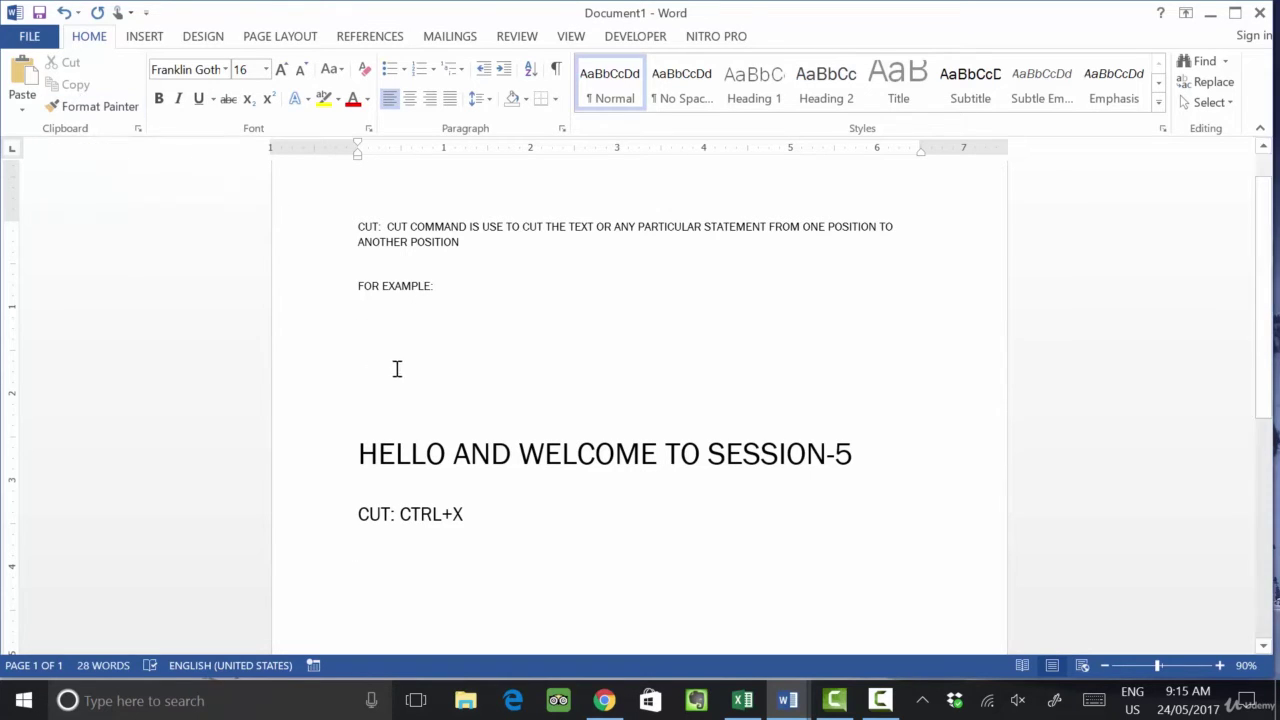
click(362, 450)
drag(362, 450, 862, 470)
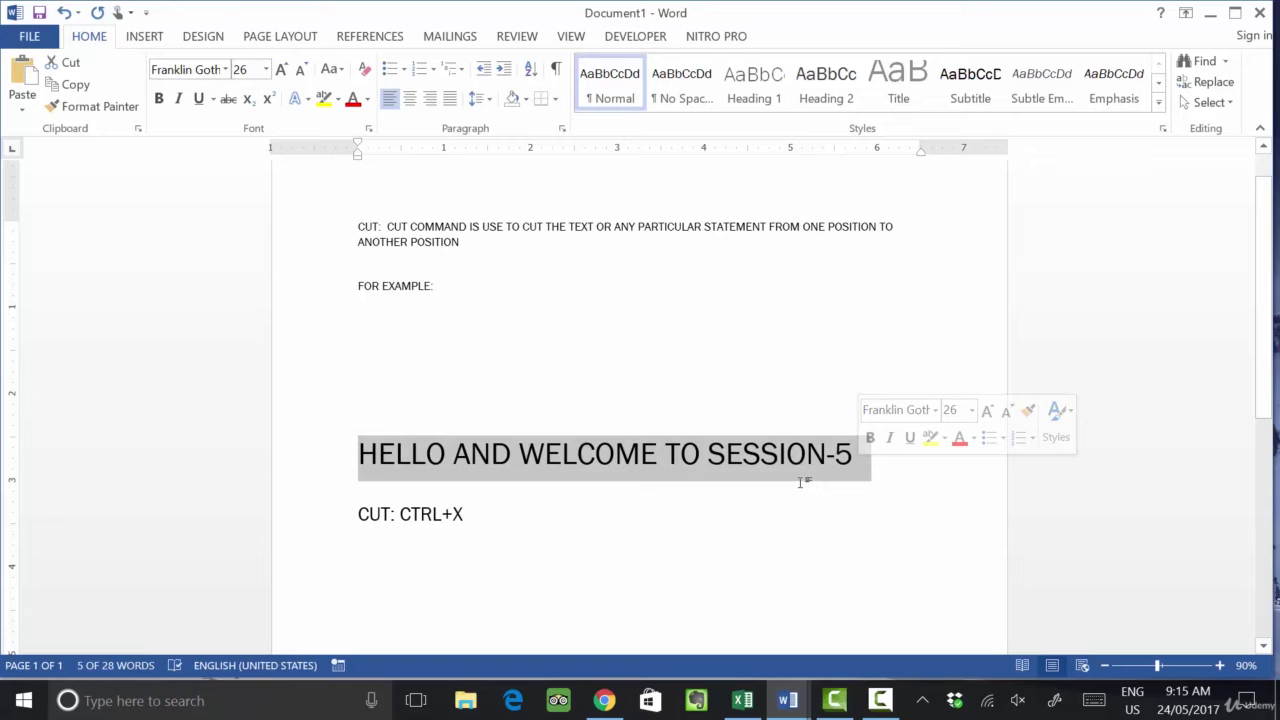
click(439, 306)
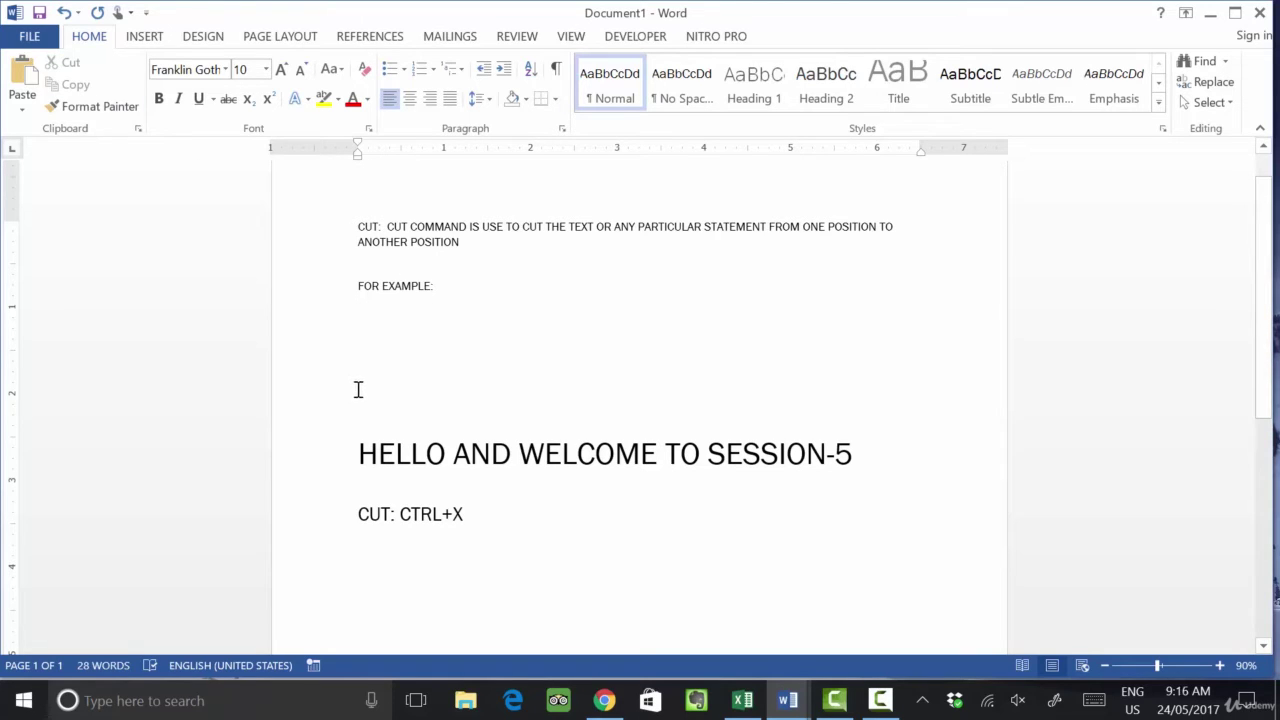
drag(358, 452, 876, 470)
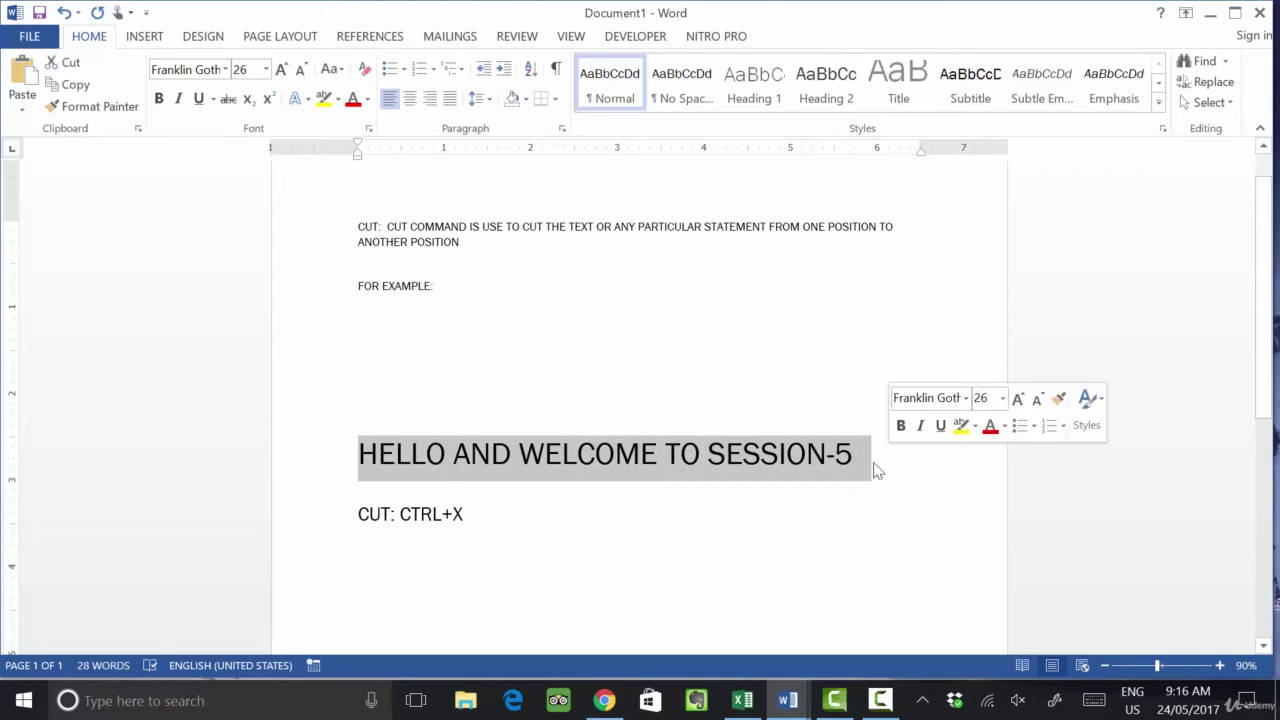
click(780, 503)
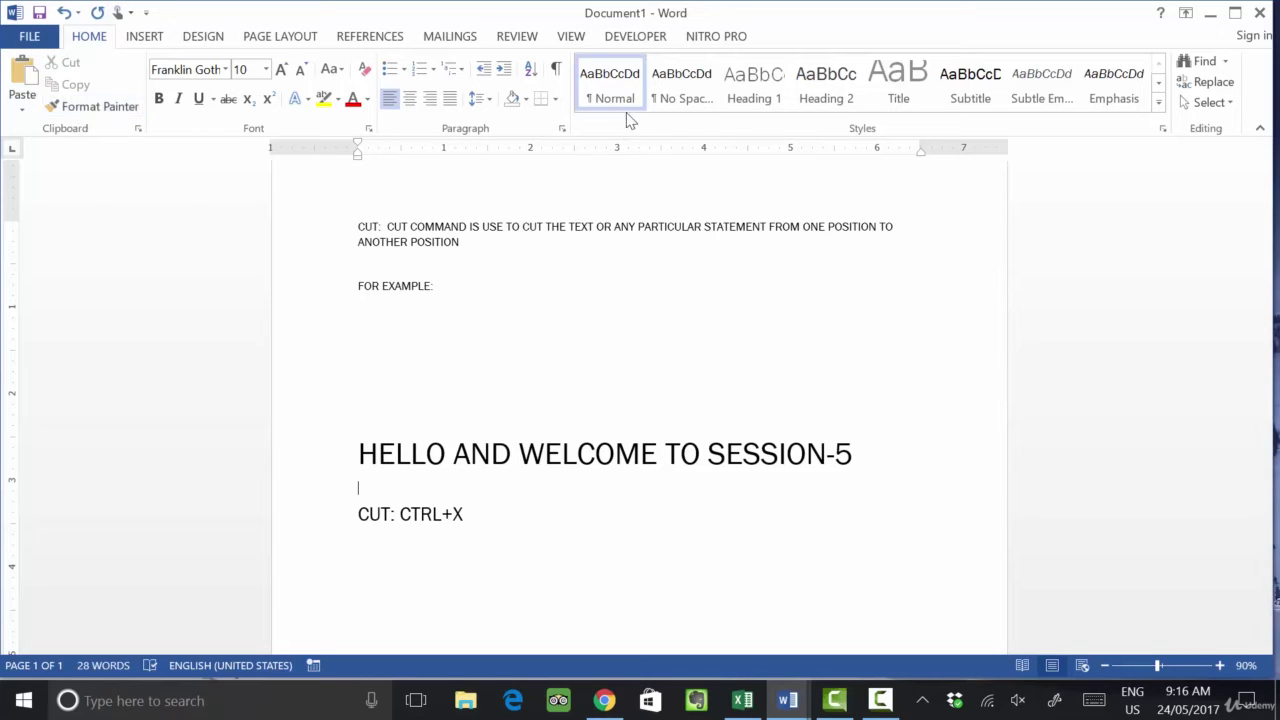
Copy the "HELLO AND WELCOME TO SESSION-5" line and paste it a couple of lines below "CUT: CTRL+X".
click(362, 452)
drag(362, 452, 866, 462)
key(ctrl+c)
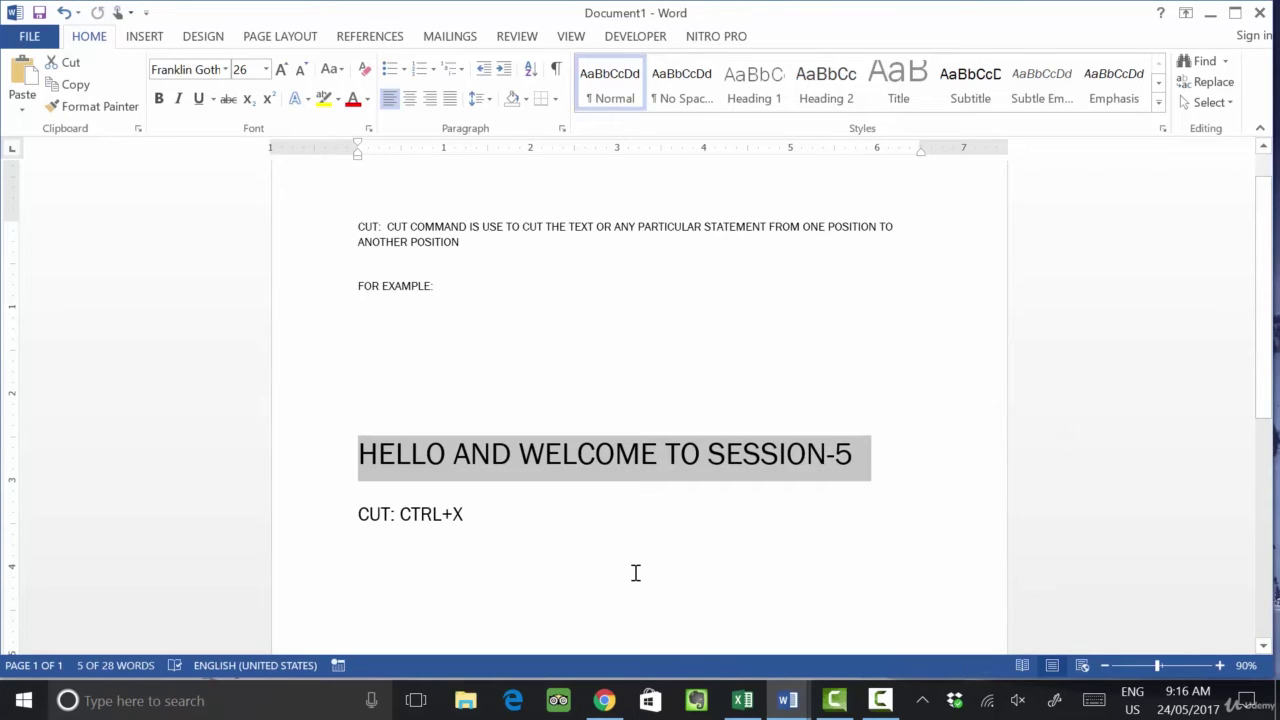
click(425, 565)
key(Return)
key(Return)
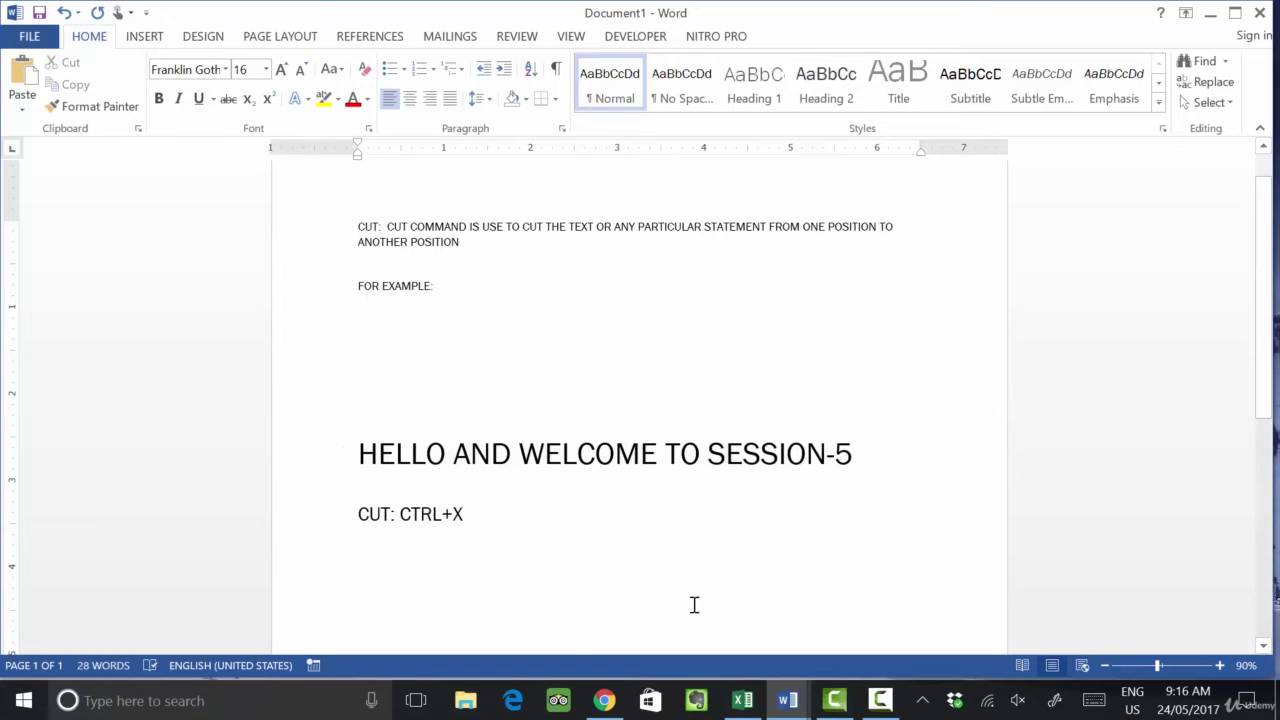
key(ctrl+v)
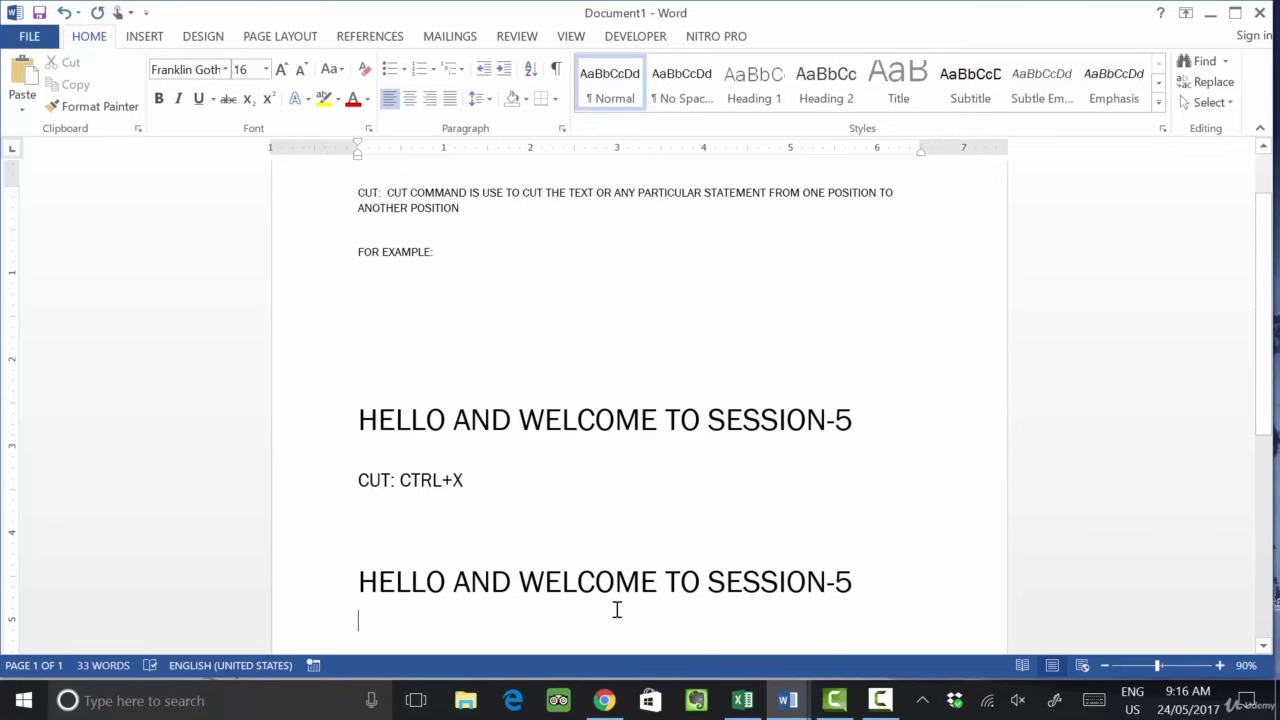
Paste the copied sample line several more times directly beneath the first pasted copy.
key(ctrl+v)
key(ctrl+v)
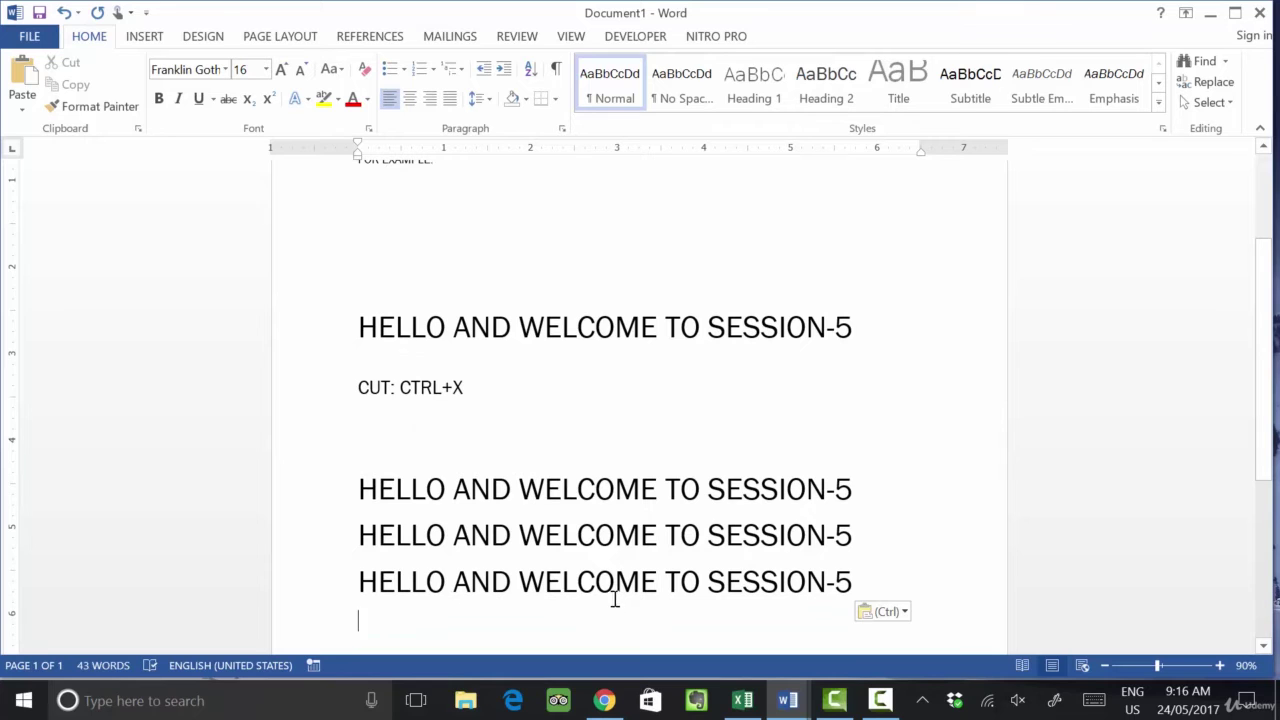
key(ctrl+v)
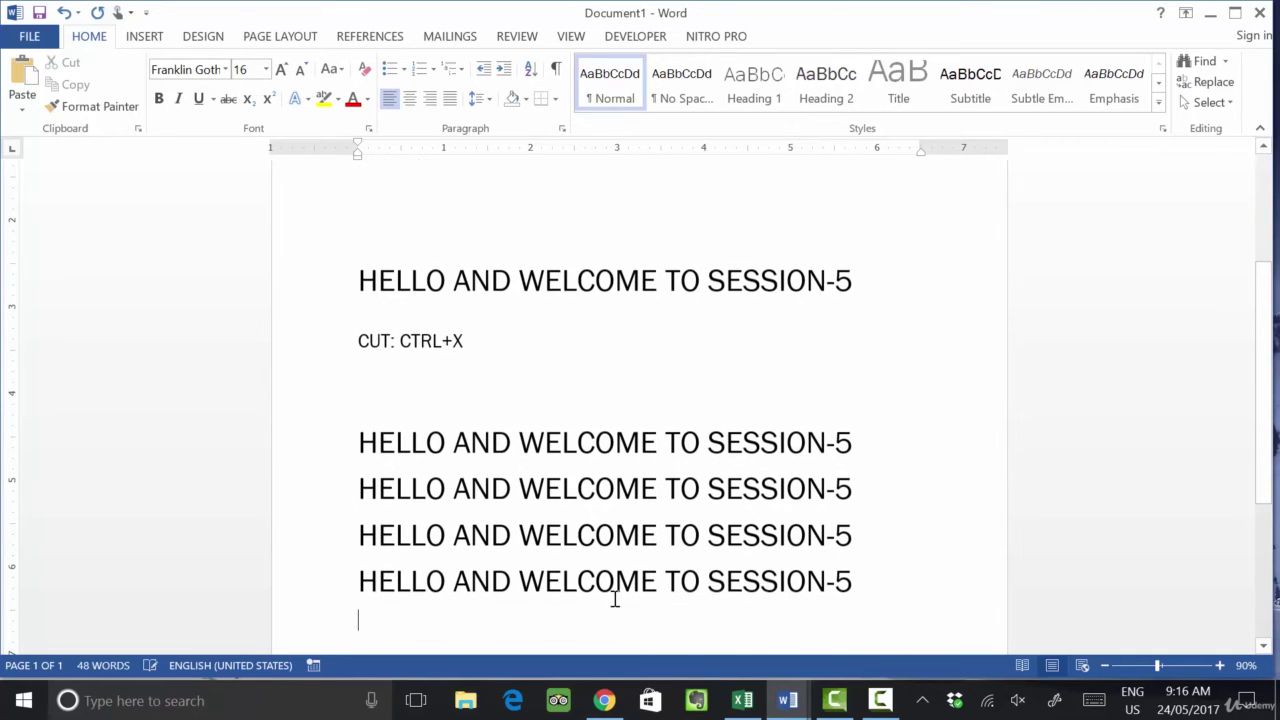
key(ctrl+v)
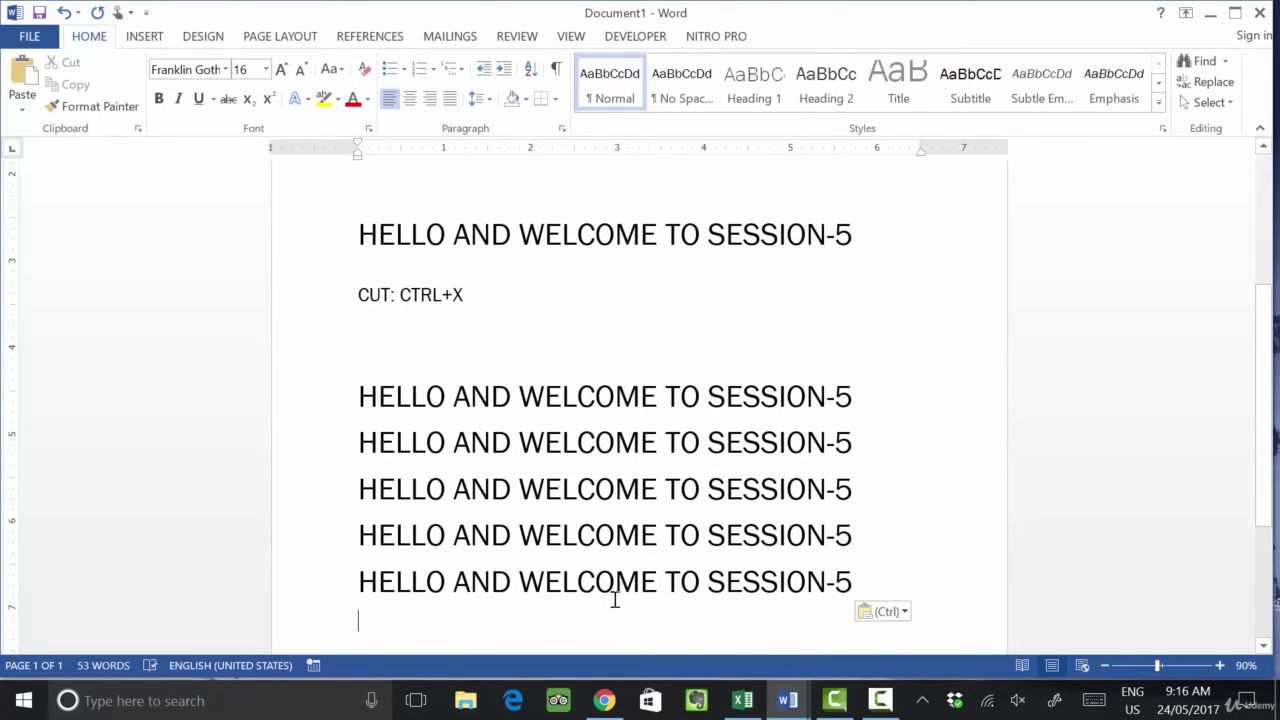
key(ctrl+v)
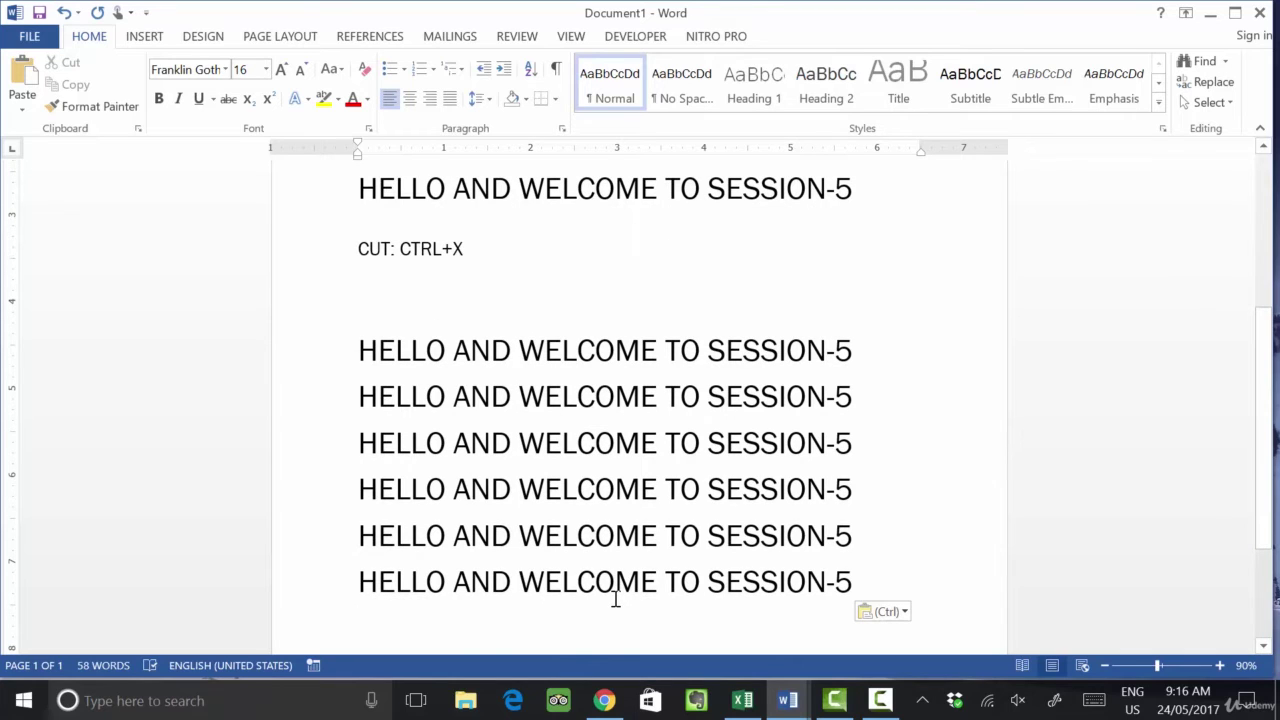
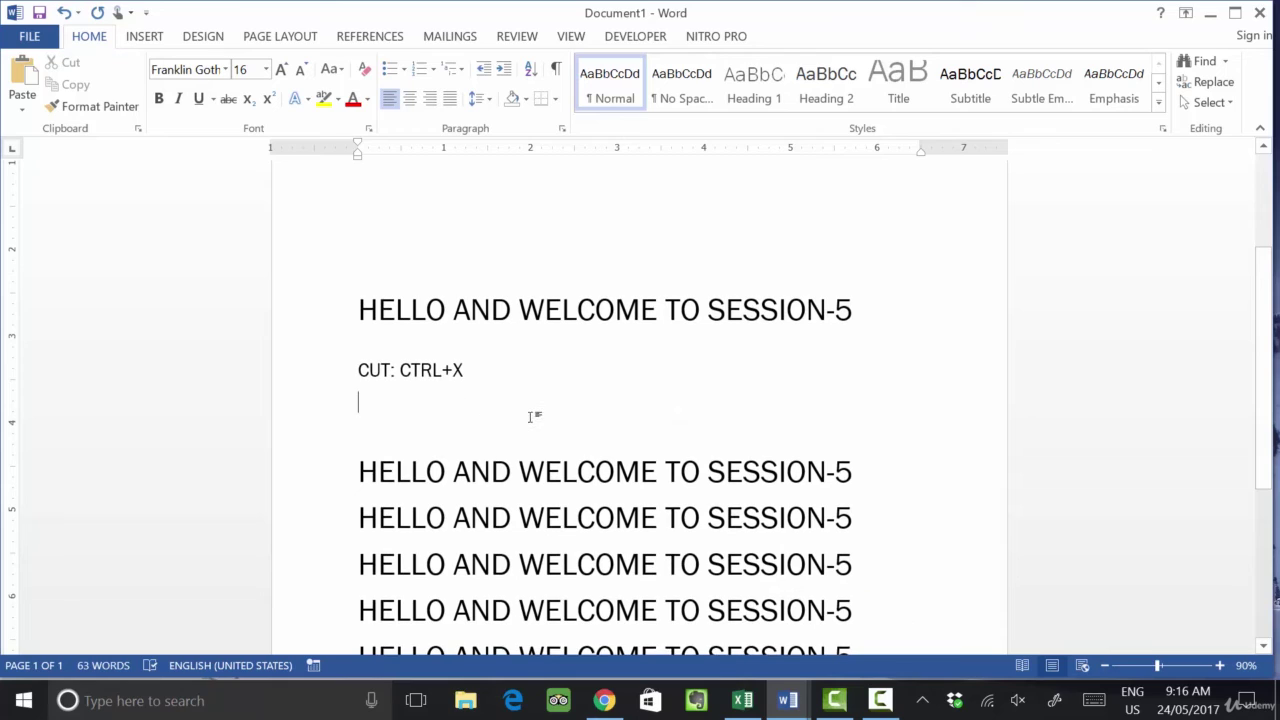
Write "COPY: CTRL+C" and "PASTE: CTRL+V" on separate lines under "CUT: CTRL+X".
text(COPY)
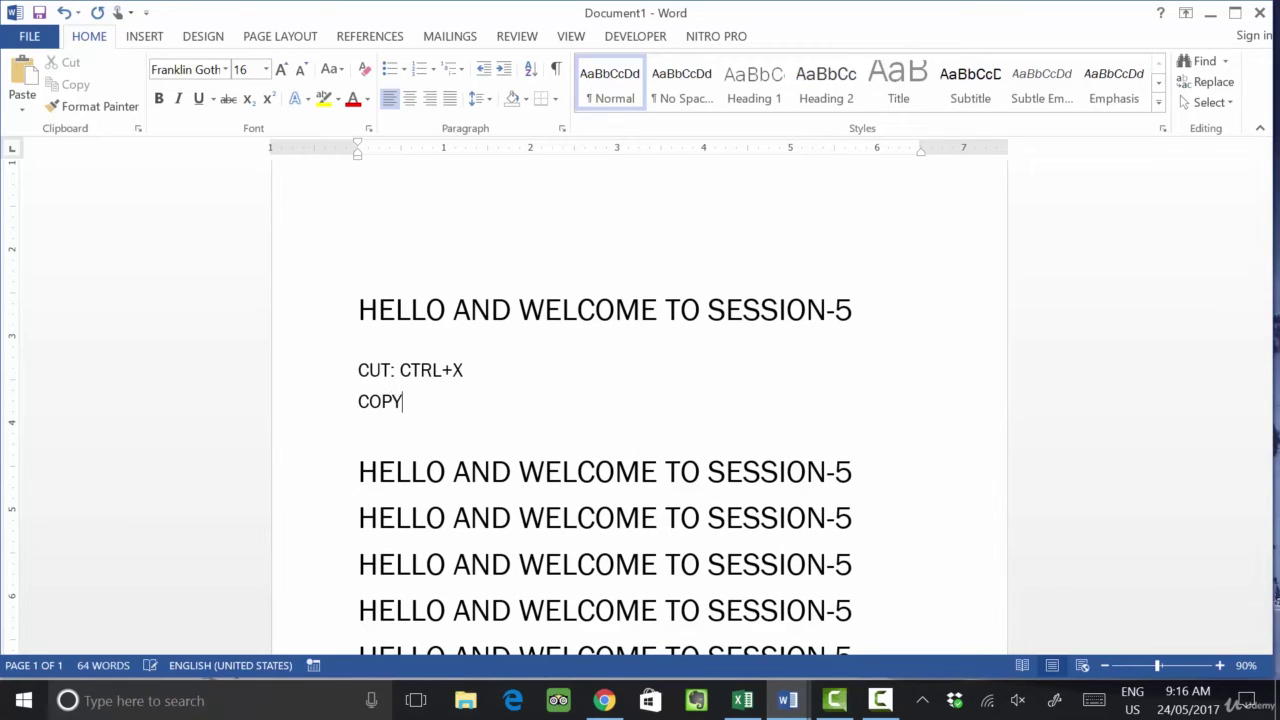
text(: CTRL+C)
key(Return)
text(PAST)
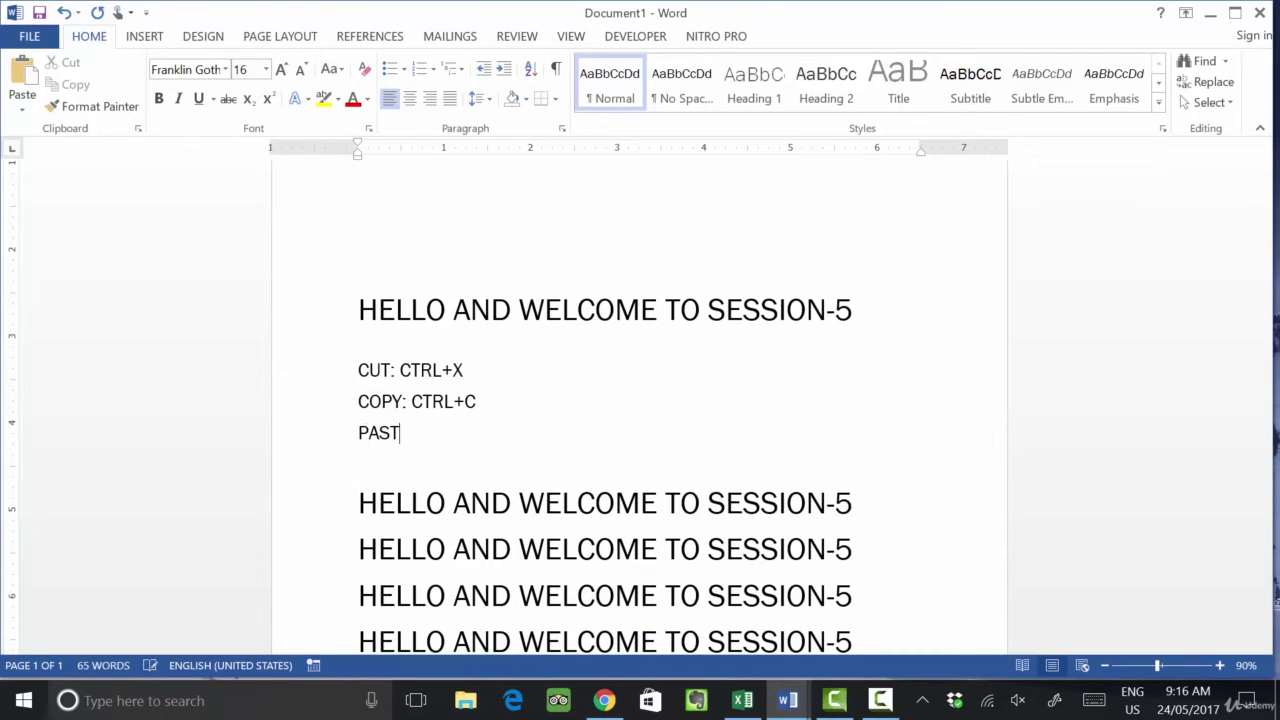
text(E: CTRL+V)
key(Return)
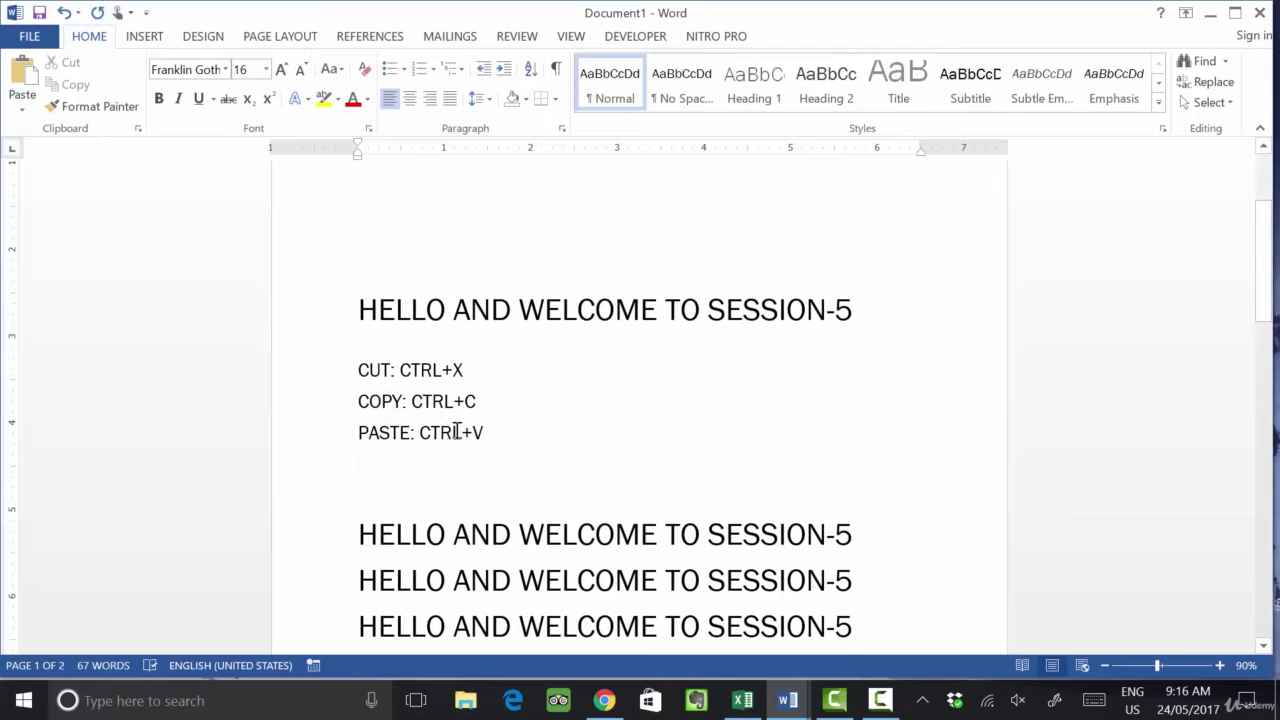
Cut the entire content of the document, including the shortcut list and all the sample lines.
scroll(465, 450, down, 3)
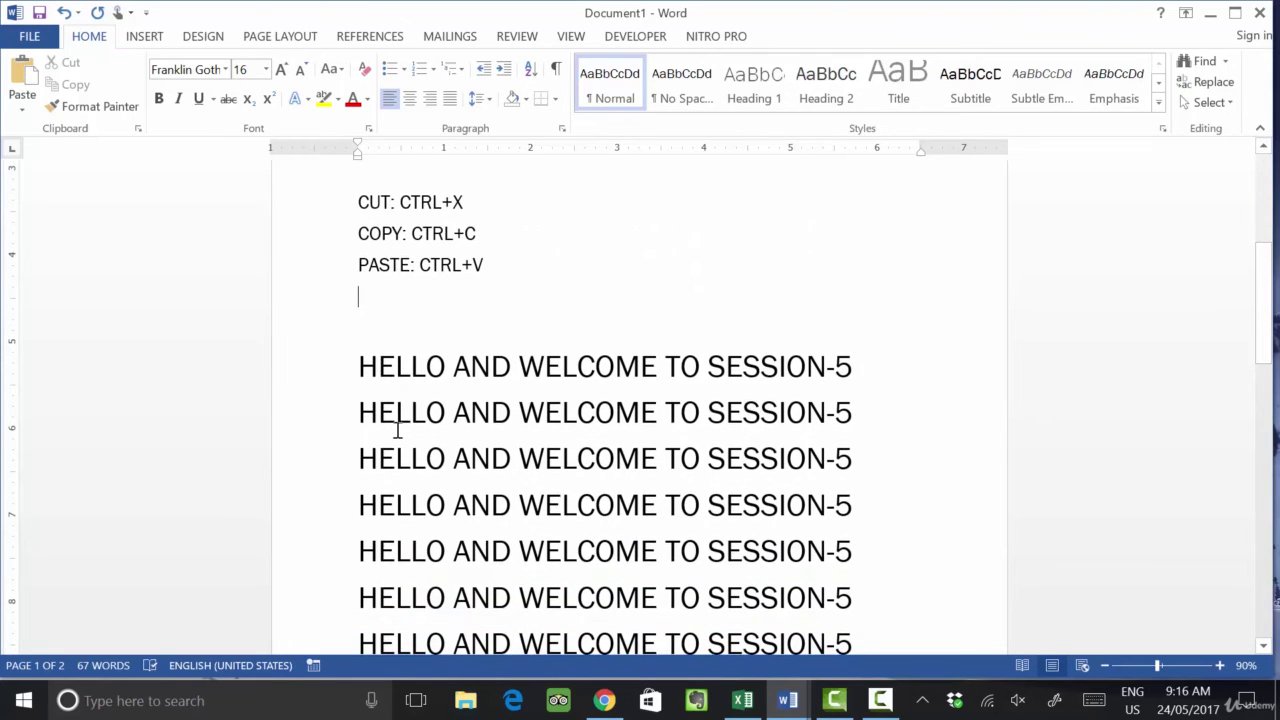
click(20, 110)
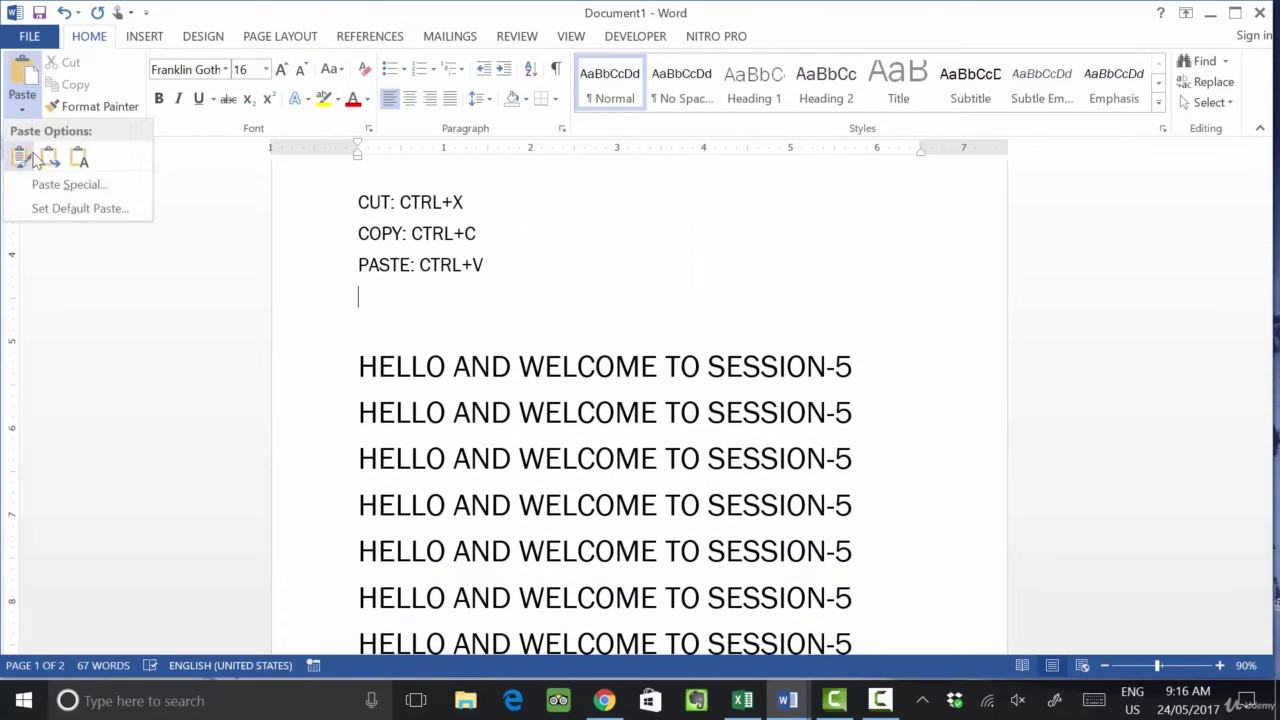
click(385, 302)
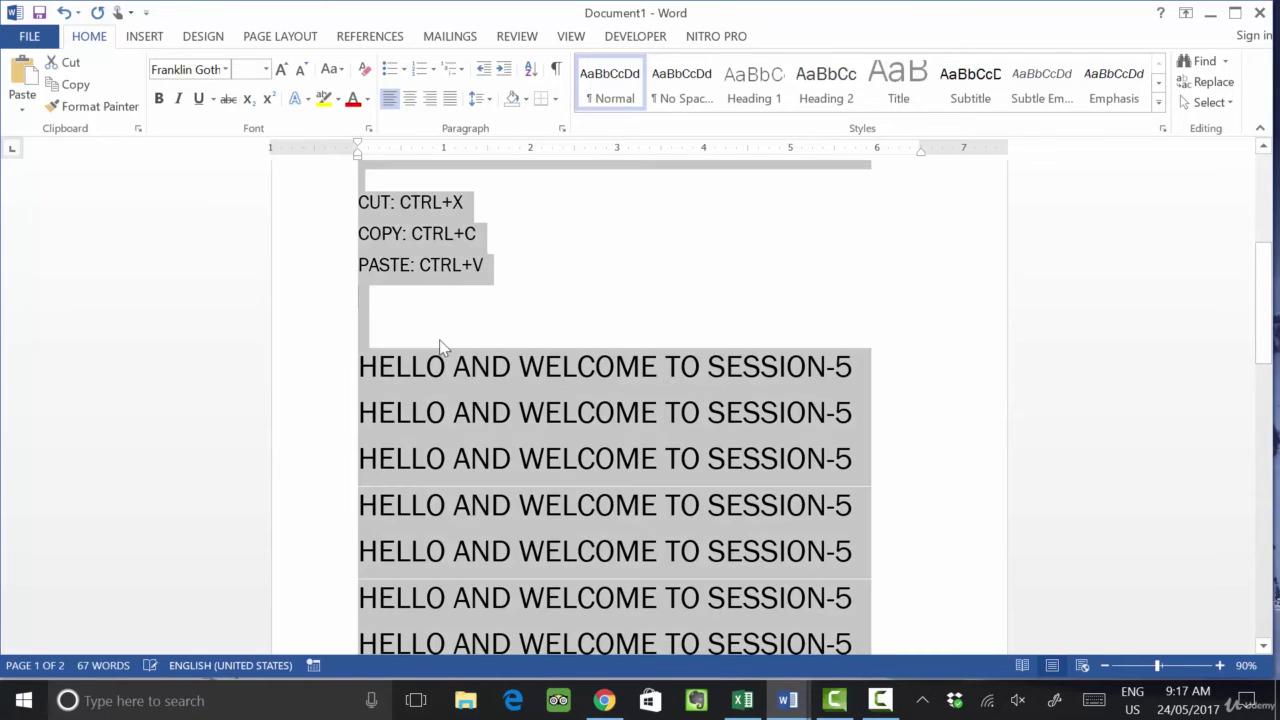
key(ctrl+a)
key(ctrl+x)
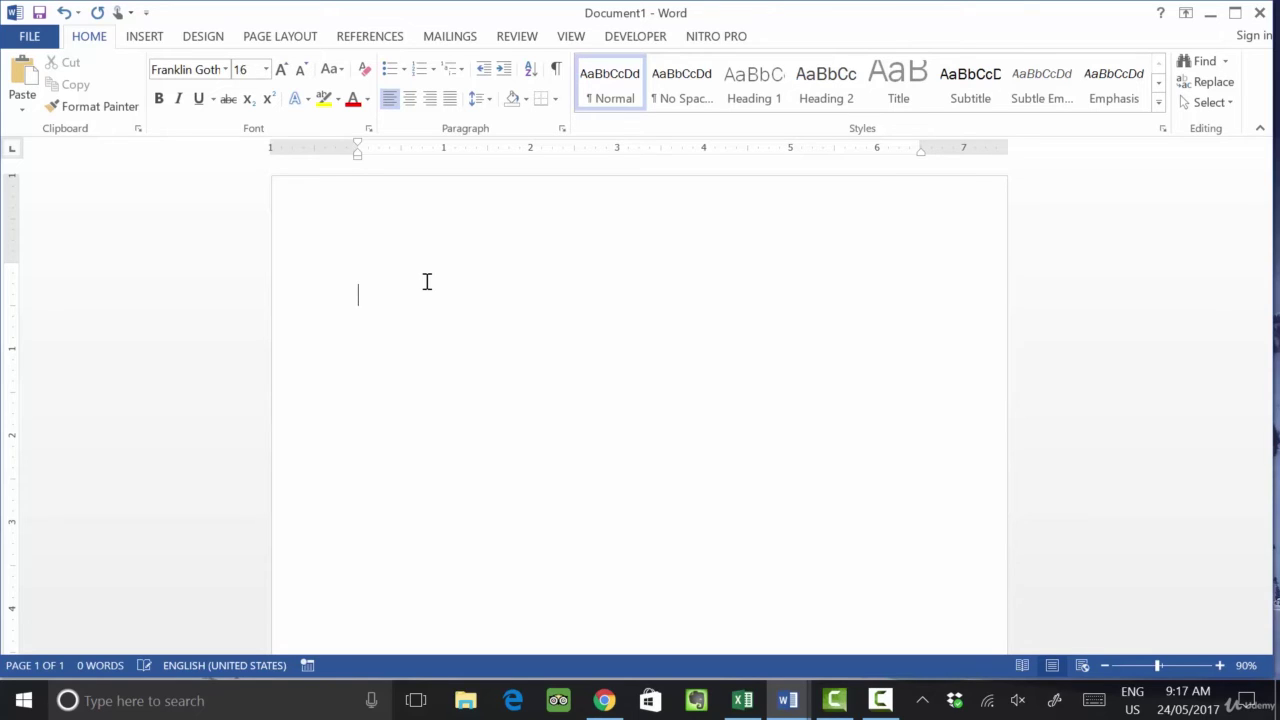
Write "Hello and Welcome" in size 18 on the first line of the empty document.
text(Hello and)
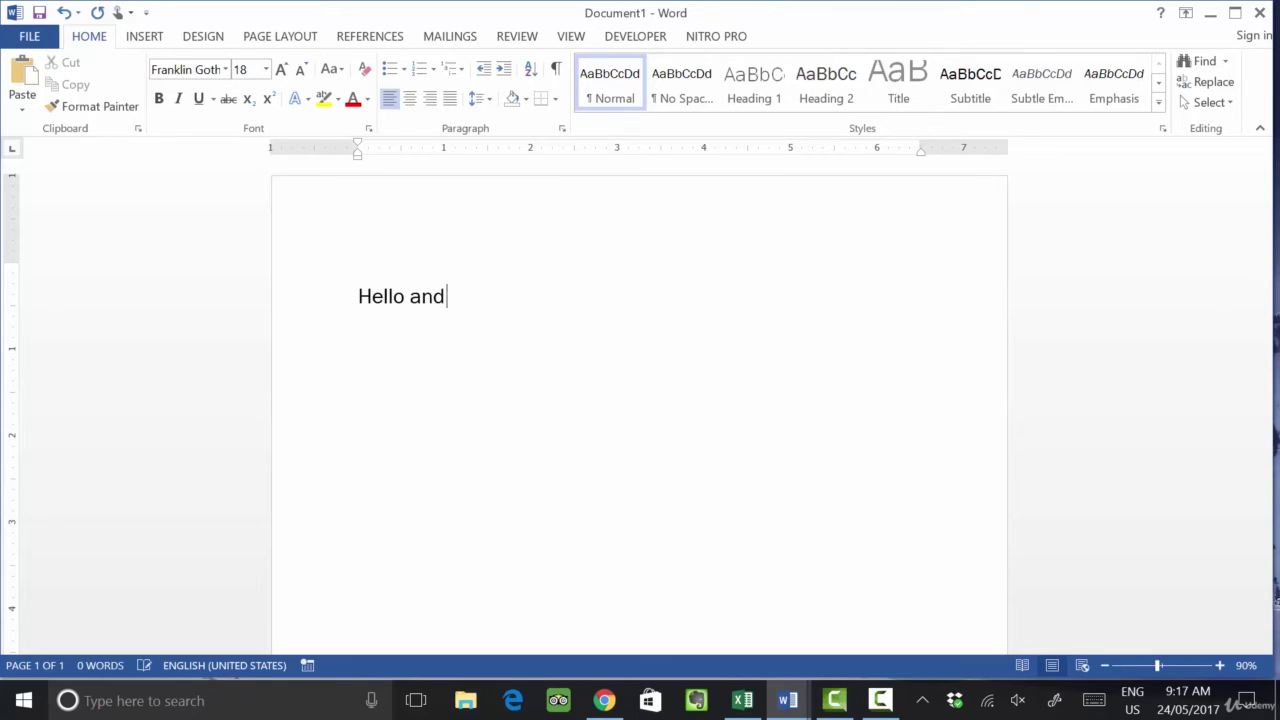
text( Welcome)
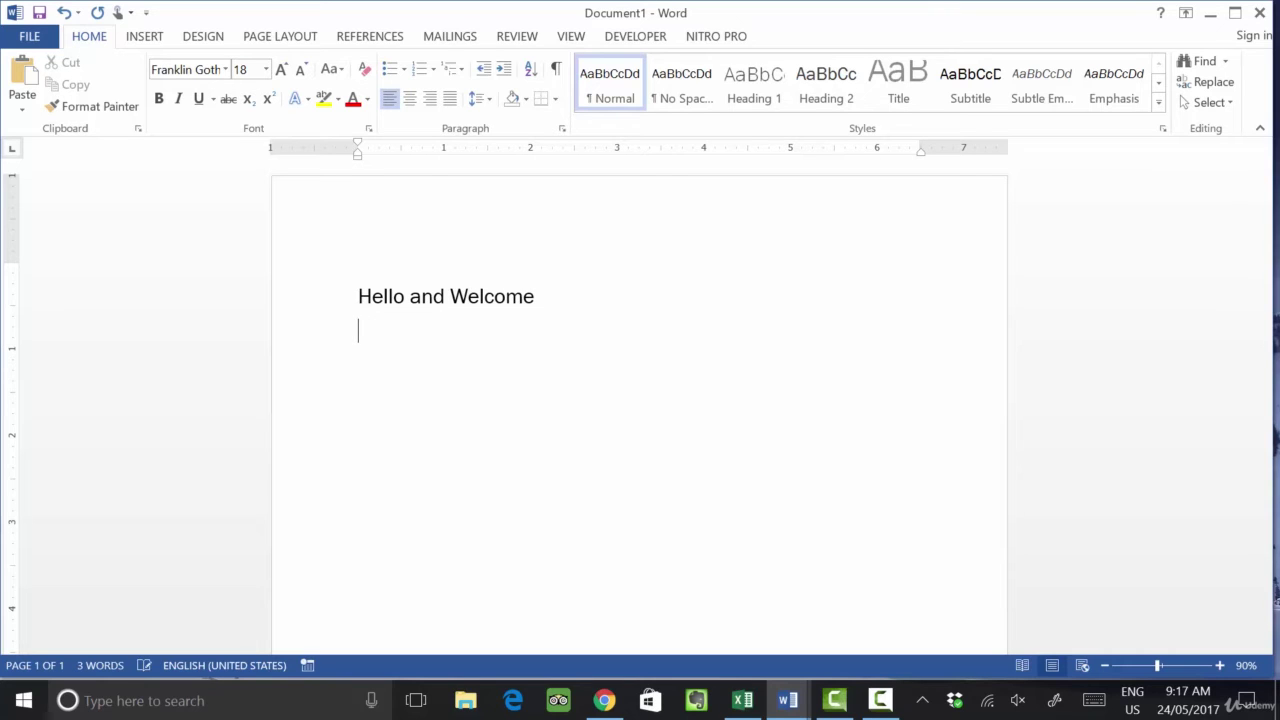
drag(358, 296, 534, 289)
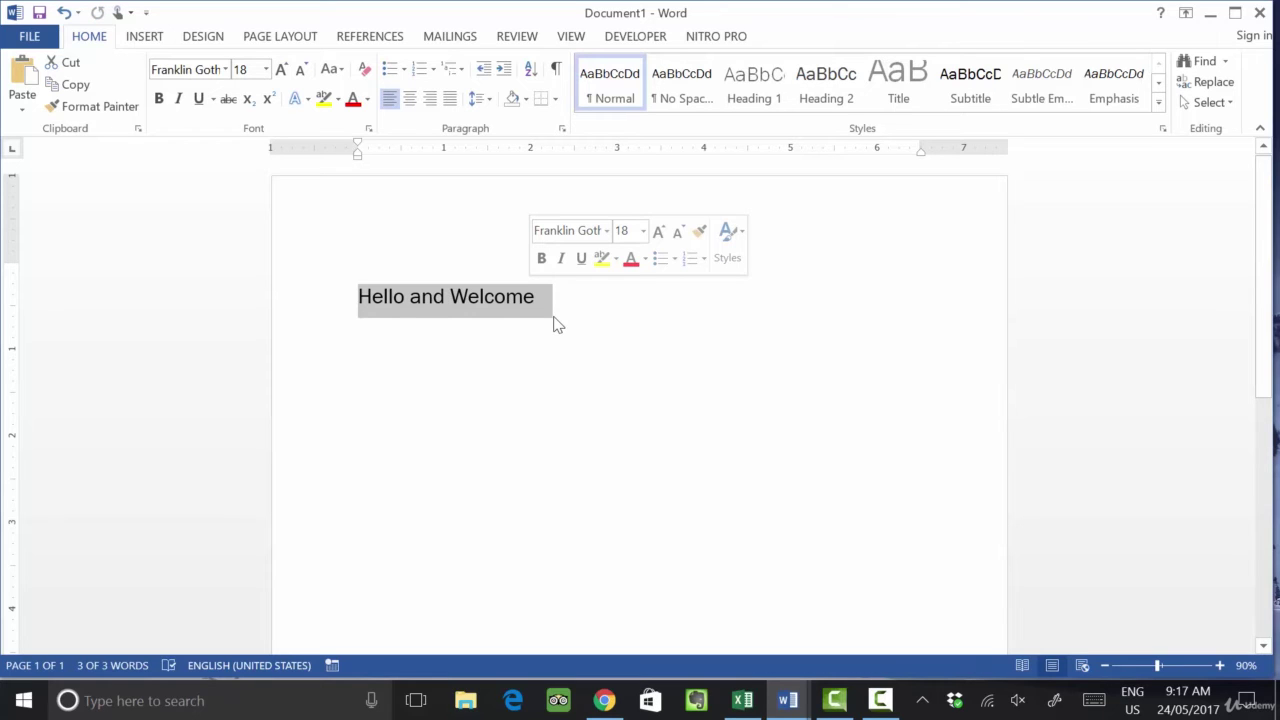
click(557, 326)
drag(409, 297, 505, 289)
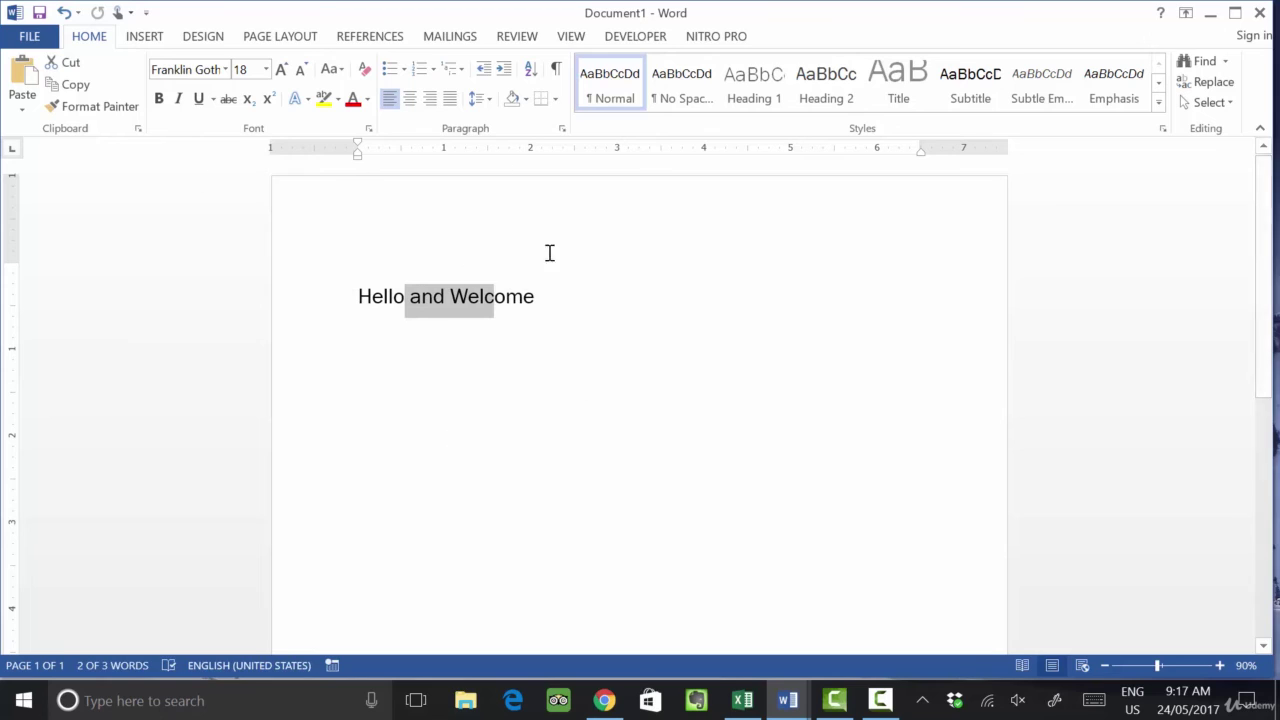
click(611, 295)
Copy the "Hello and Welcome" line and place the insertion point on an empty line a few lines below it.
drag(351, 294, 522, 297)
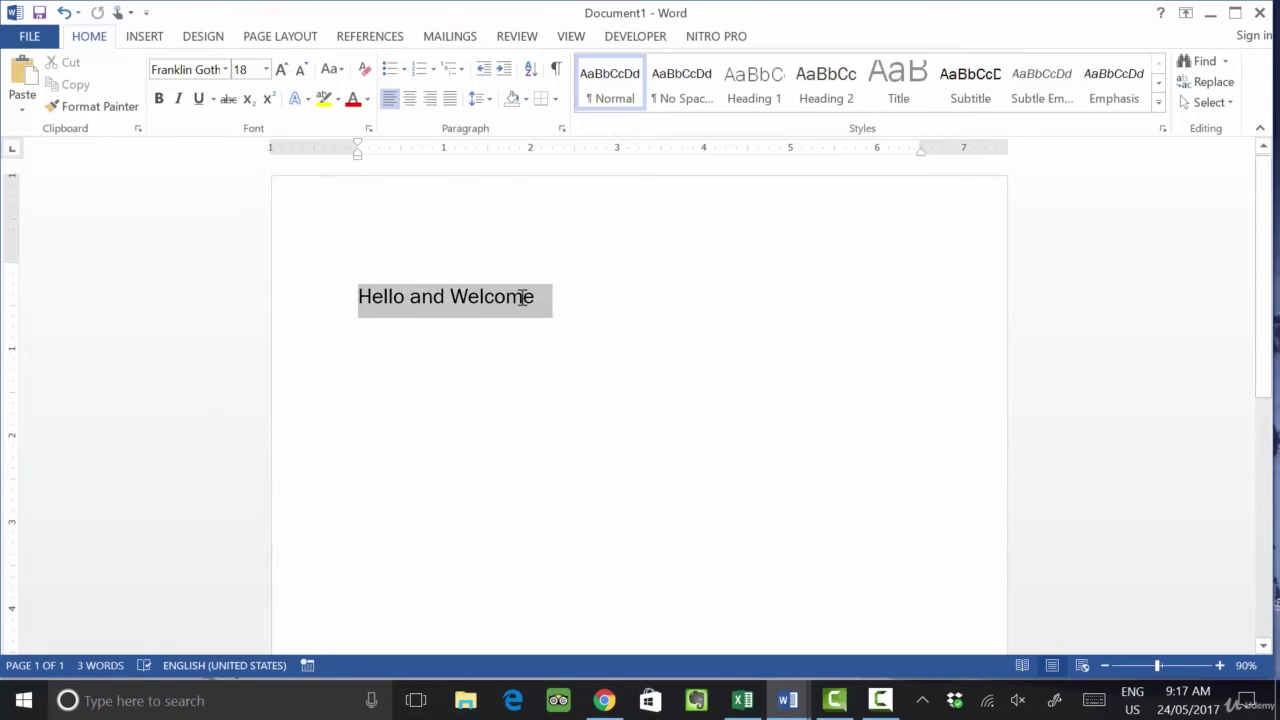
click(78, 88)
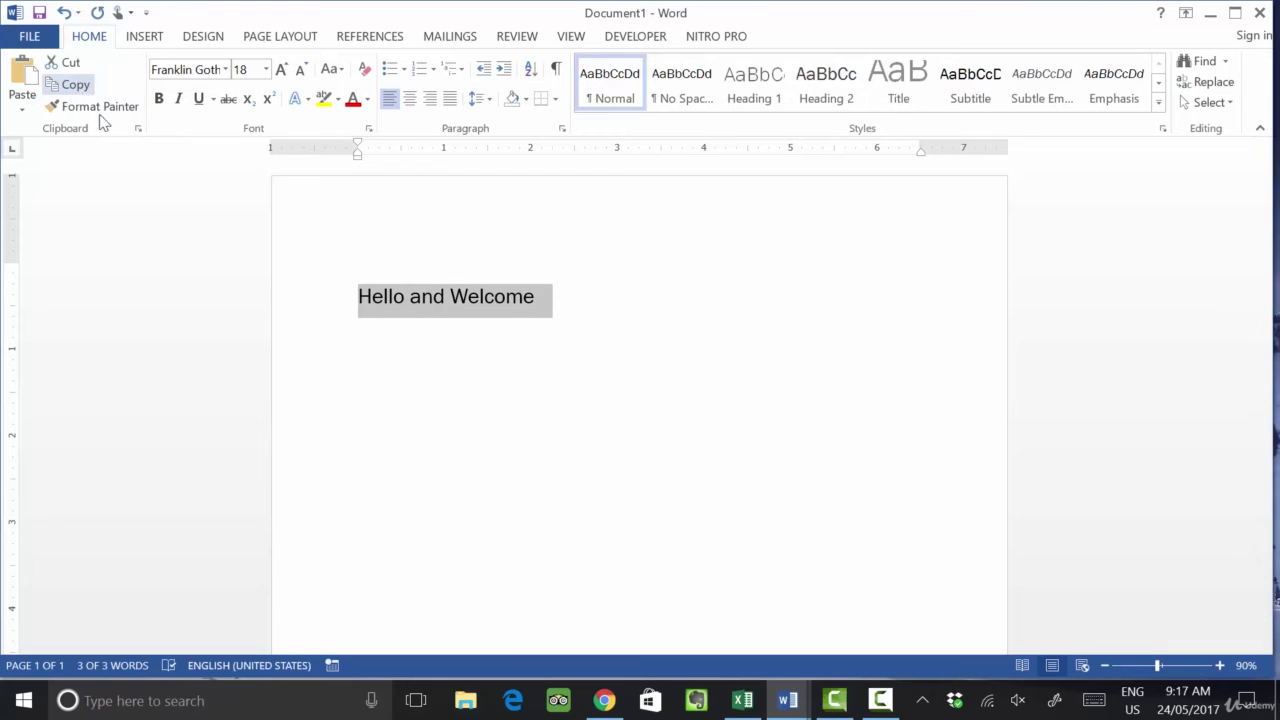
click(463, 428)
key(Return)
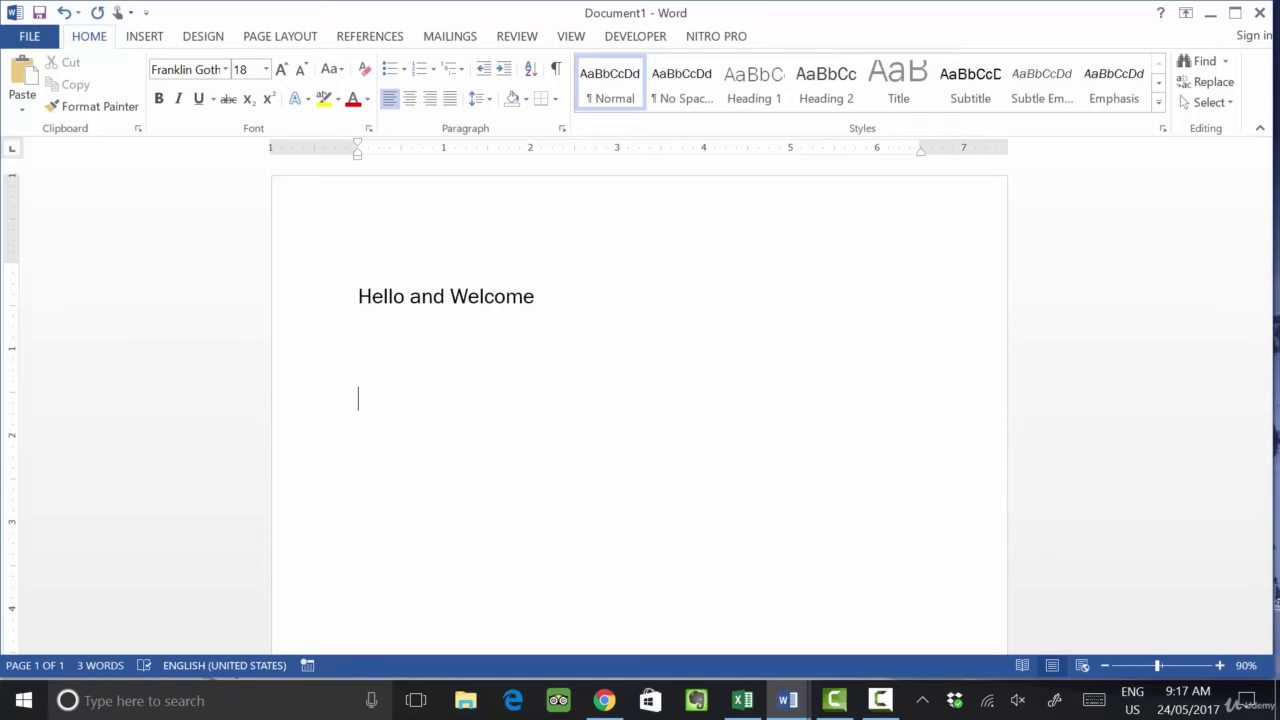
Paste the copied line with Paste Special as a Picture (Enhanced Metafile).
click(22, 100)
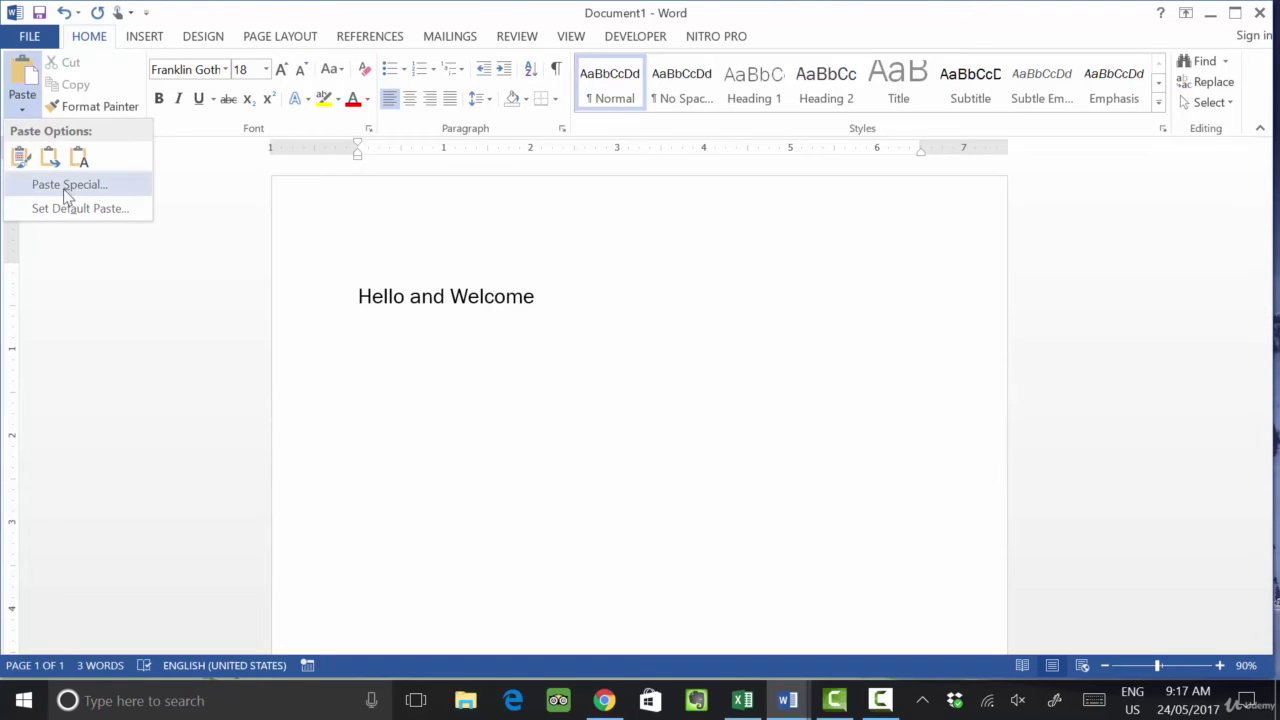
click(66, 186)
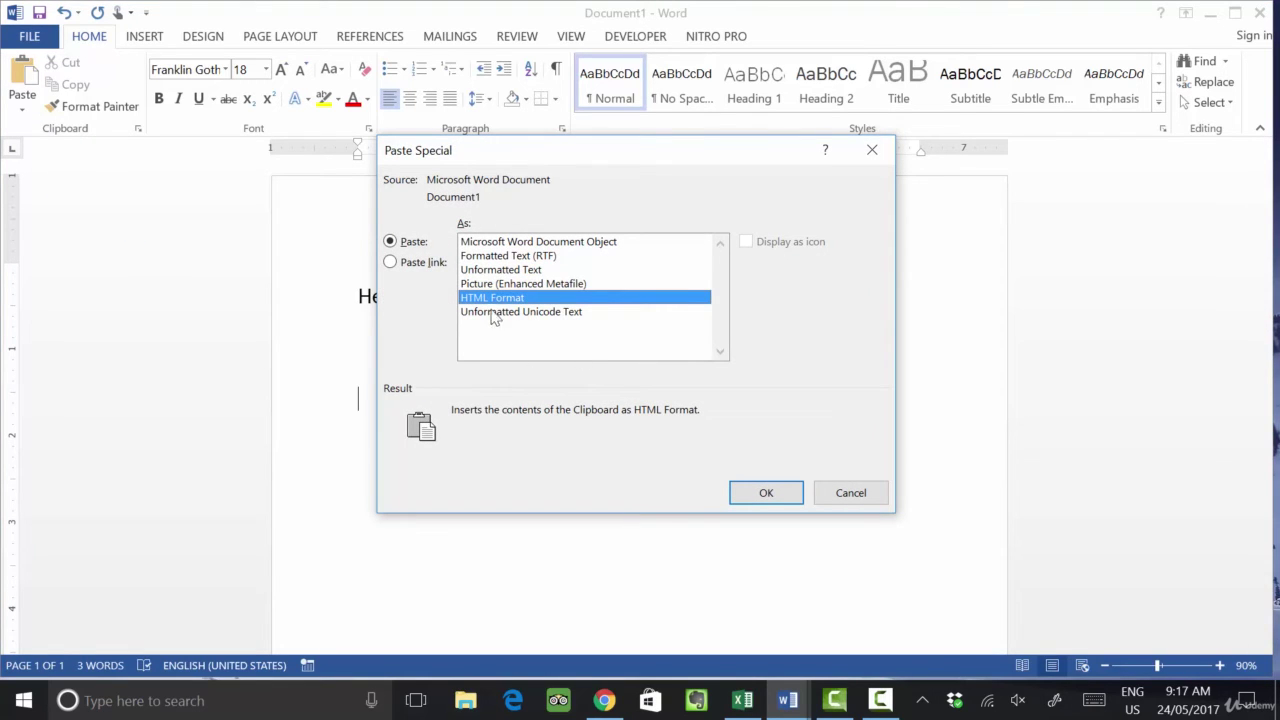
click(487, 270)
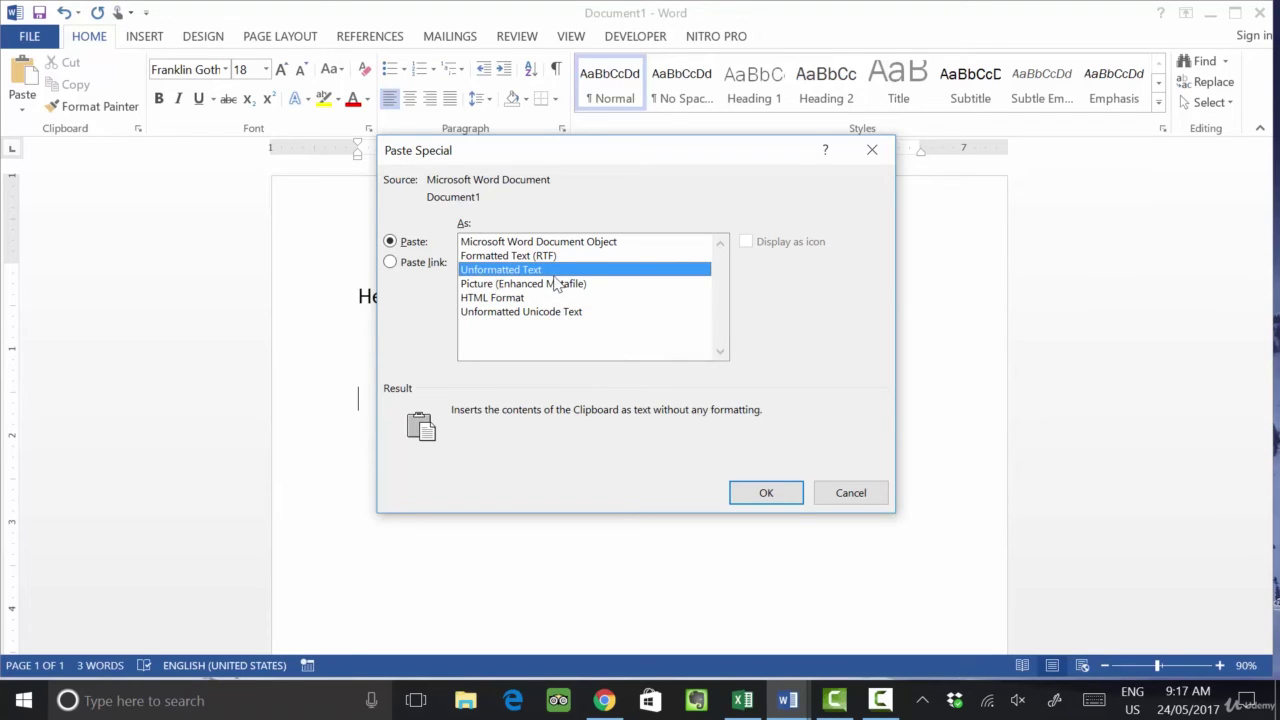
click(492, 298)
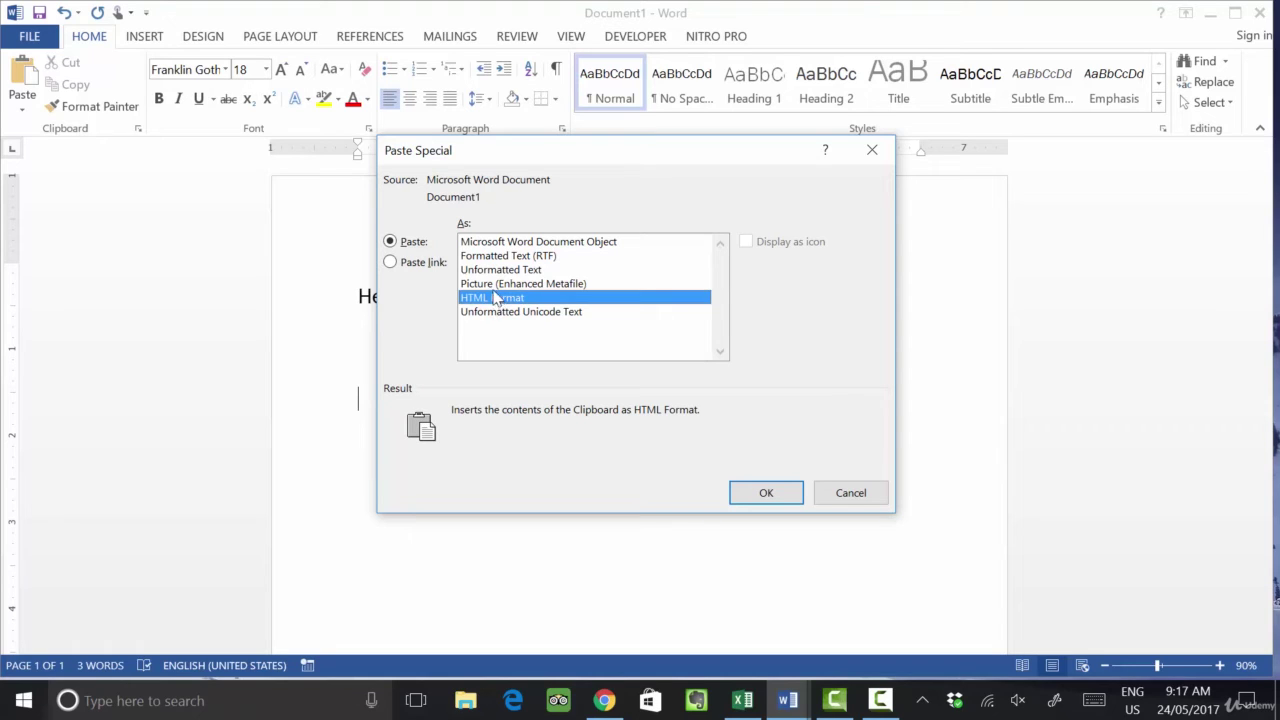
click(496, 284)
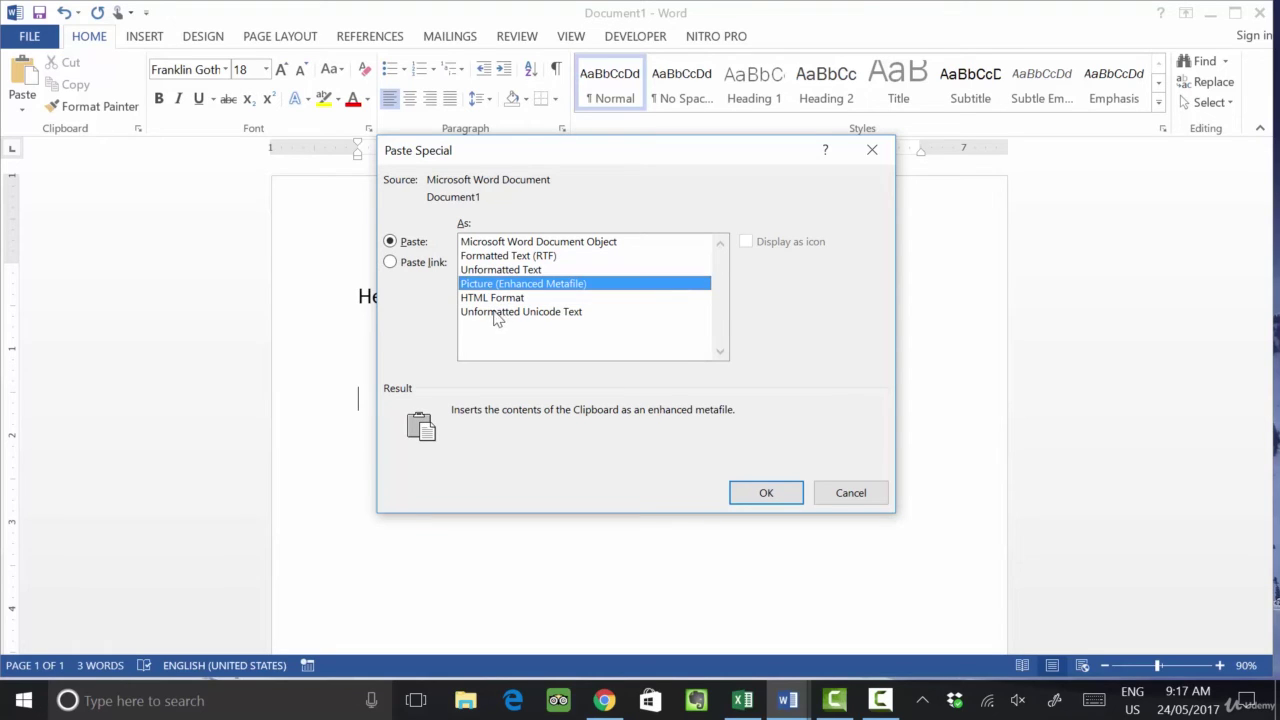
click(758, 493)
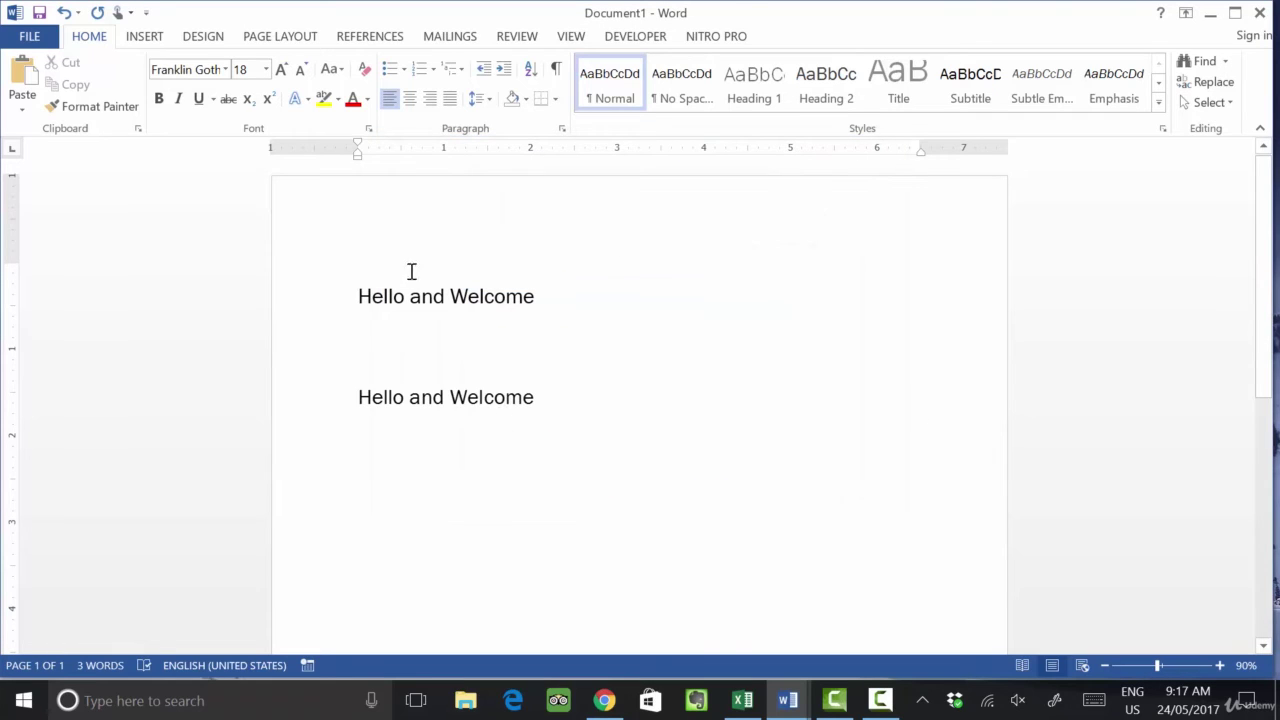
Rotate the pasted picture slightly counterclockwise, and delete everything in the document.
click(465, 405)
mouse_move(639, 370)
mouse_down()
mouse_move(650, 395)
mouse_move(609, 377)
mouse_move(643, 394)
mouse_move(626, 377)
mouse_move(640, 406)
mouse_move(630, 377)
mouse_move(640, 383)
mouse_move(604, 372)
mouse_move(651, 386)
mouse_move(606, 360)
mouse_move(643, 369)
mouse_move(649, 380)
mouse_move(600, 357)
mouse_move(637, 374)
mouse_move(631, 417)
mouse_move(626, 383)
mouse_move(645, 396)
mouse_move(640, 384)
mouse_up()
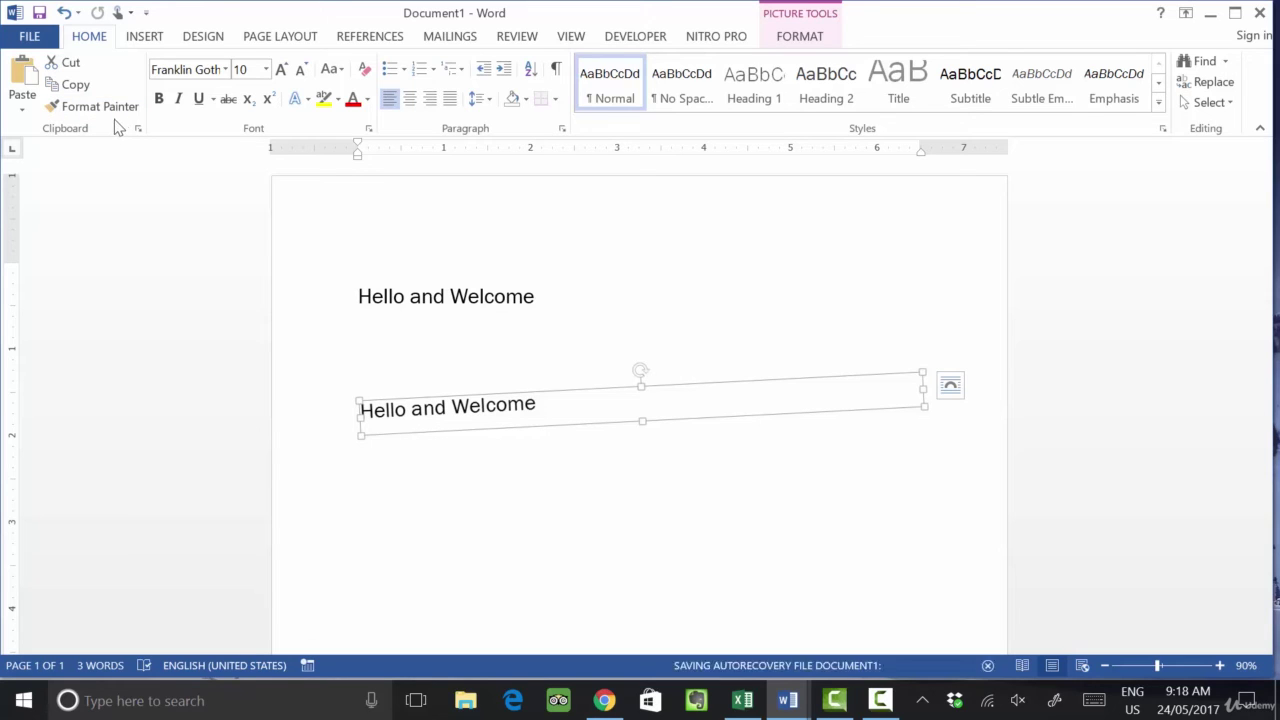
key(ctrl+a)
key(Delete)
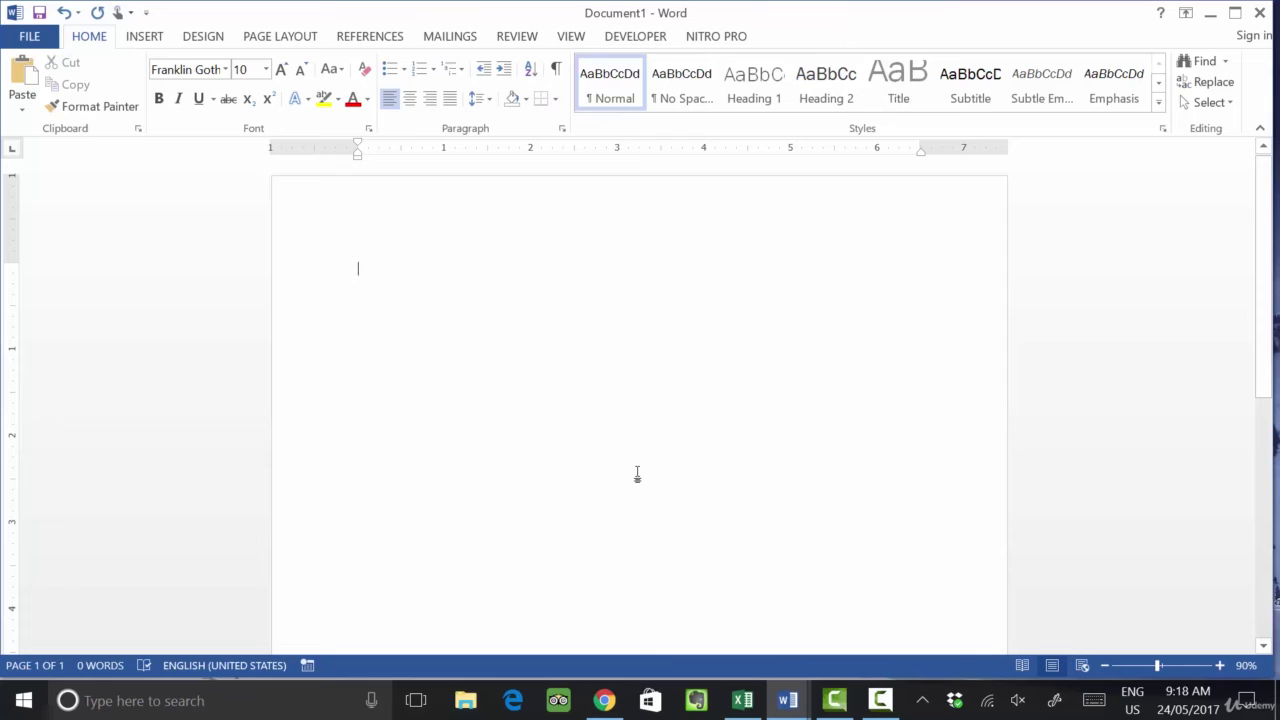
Write "HELLO AND WELCOME TO THE WORD" in size 23 on the first line.
key(ctrl+shift+period)
key(ctrl+shift+period)
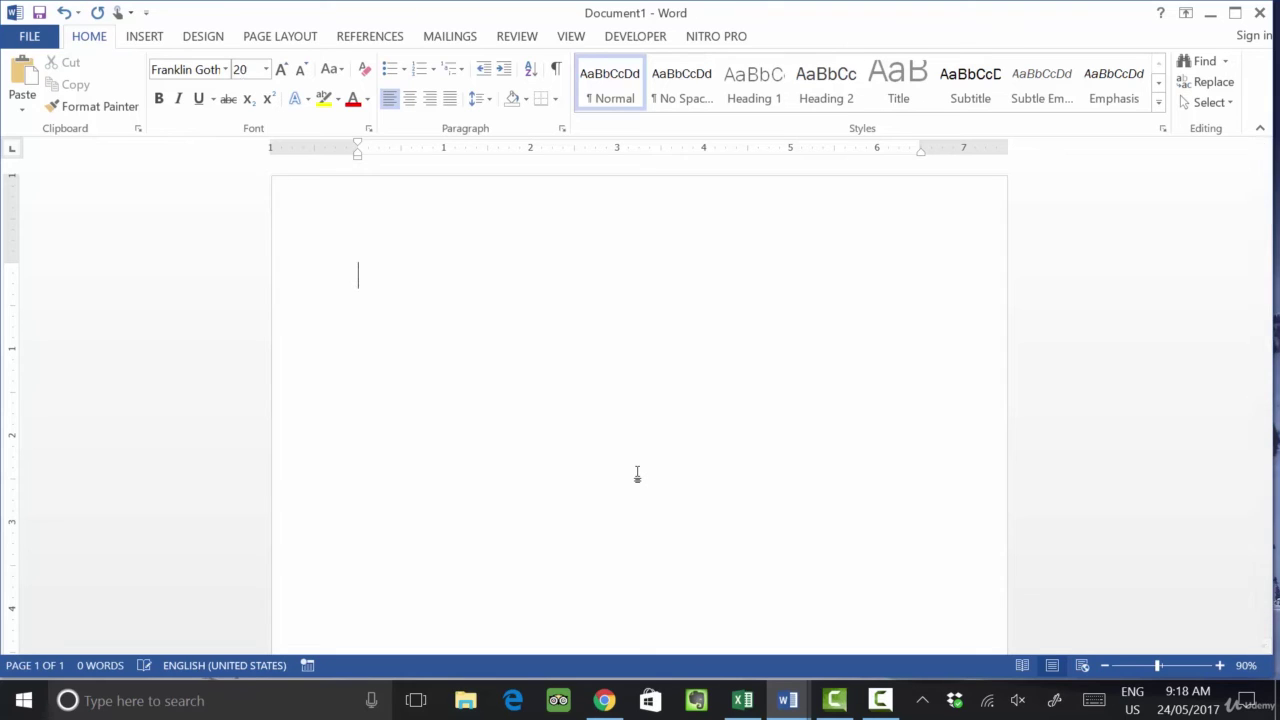
text(HEL)
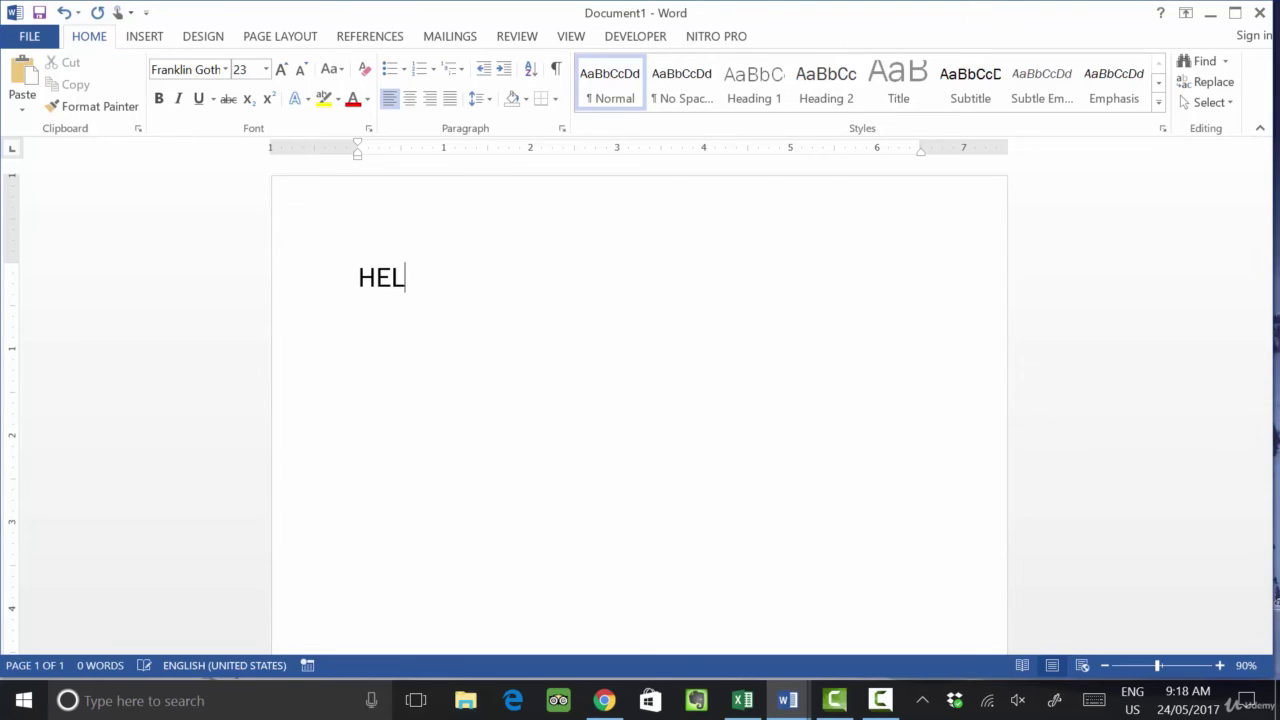
text(LO AND WELCOM)
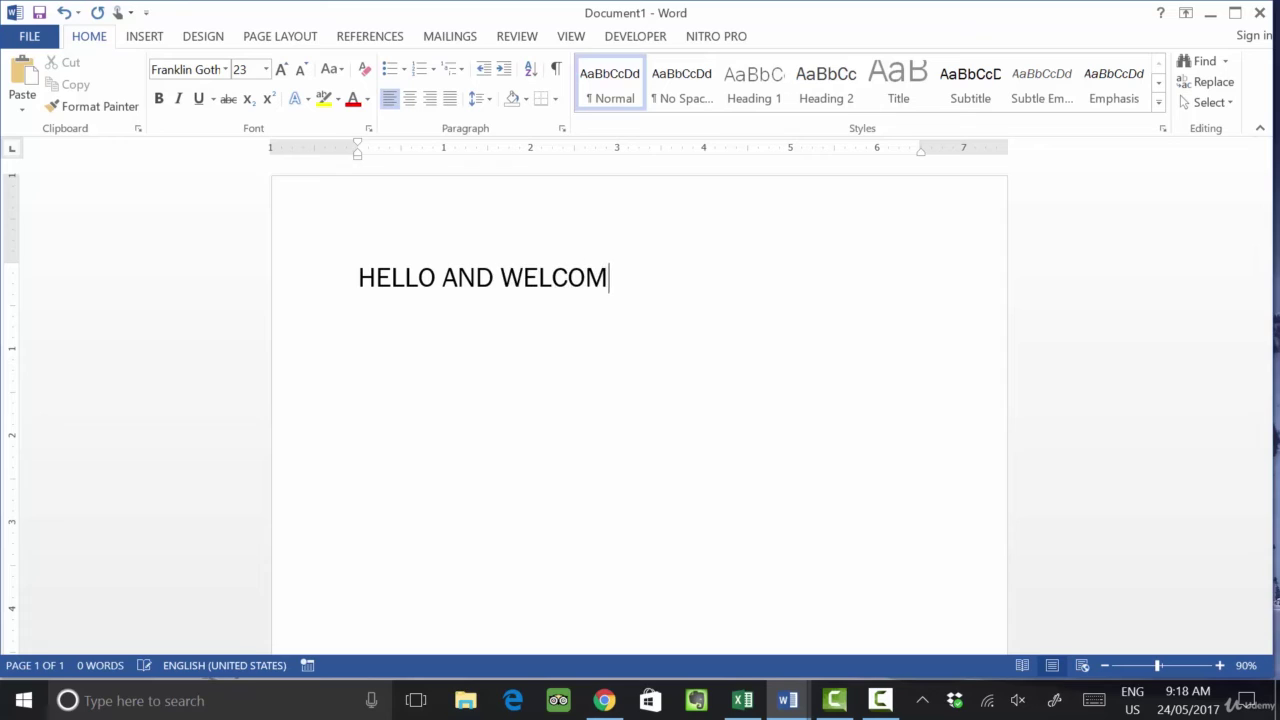
text(E TO THE )
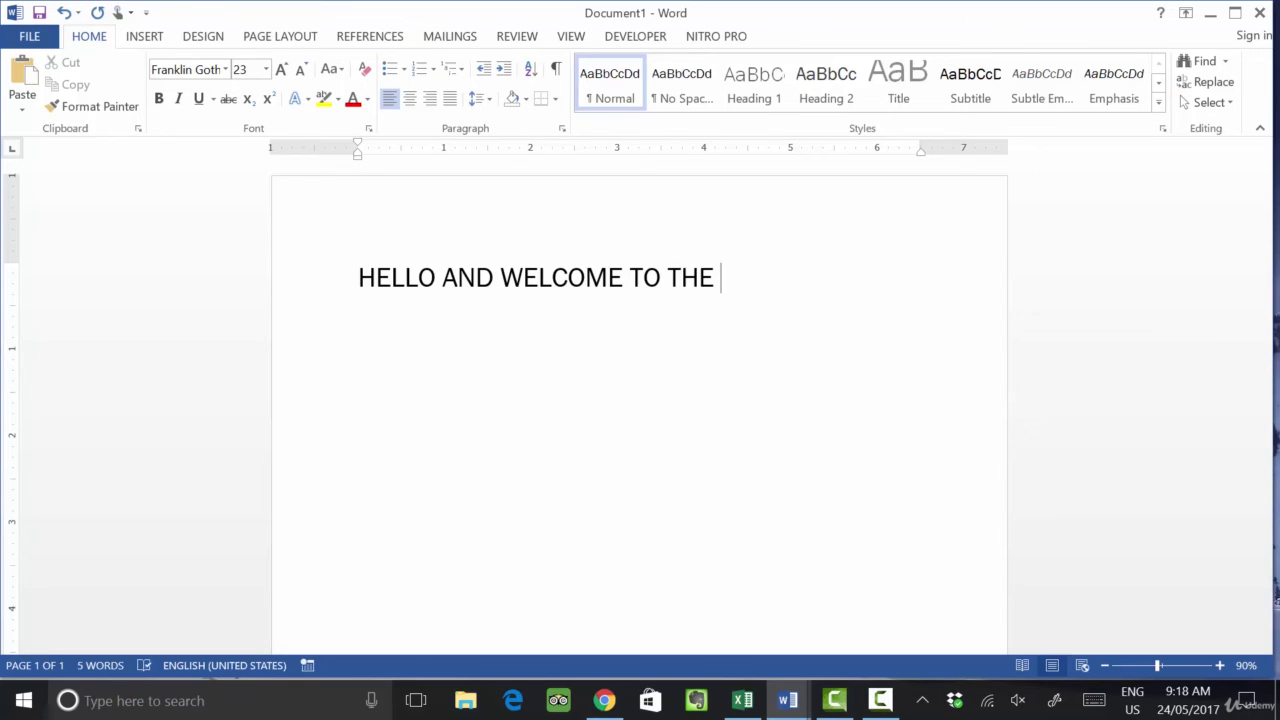
text(WORD)
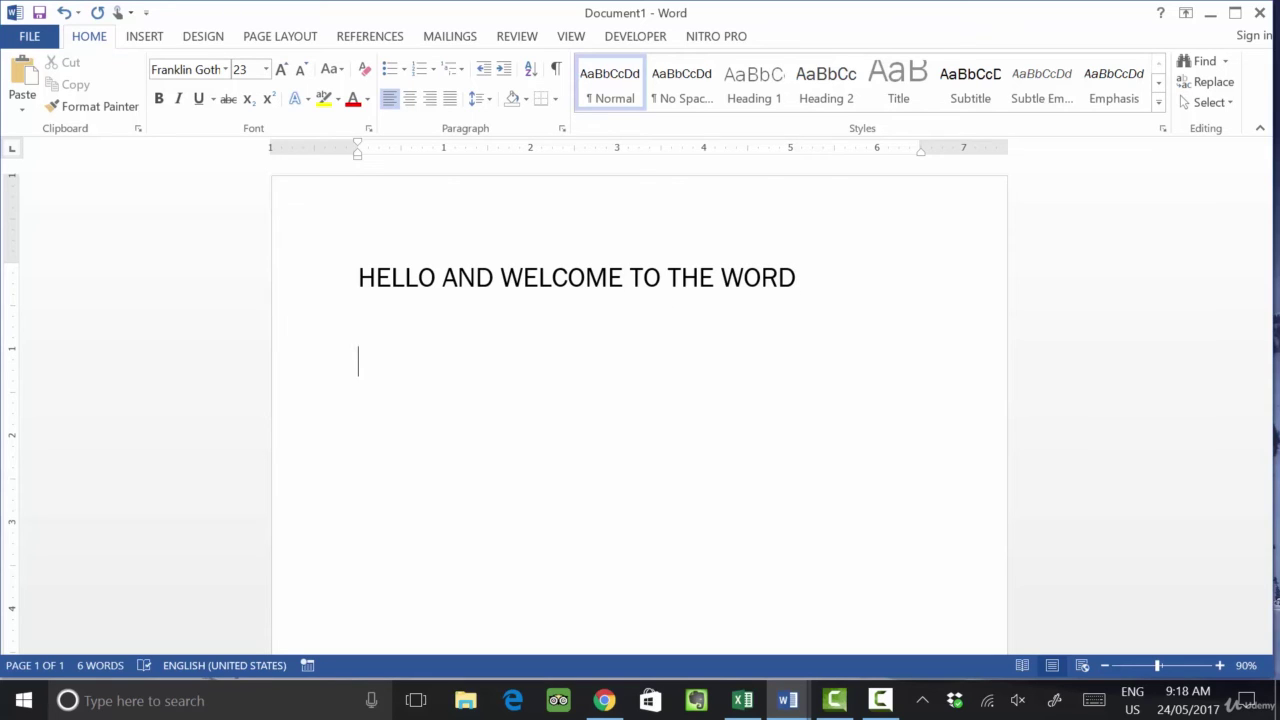
Write "HELLO EVERY ONE" below the first line, leaving an empty line between them.
key(Return)
text(HELLO)
key(BackSpace)
key(BackSpace)
key(BackSpace)
key(BackSpace)
key(BackSpace)
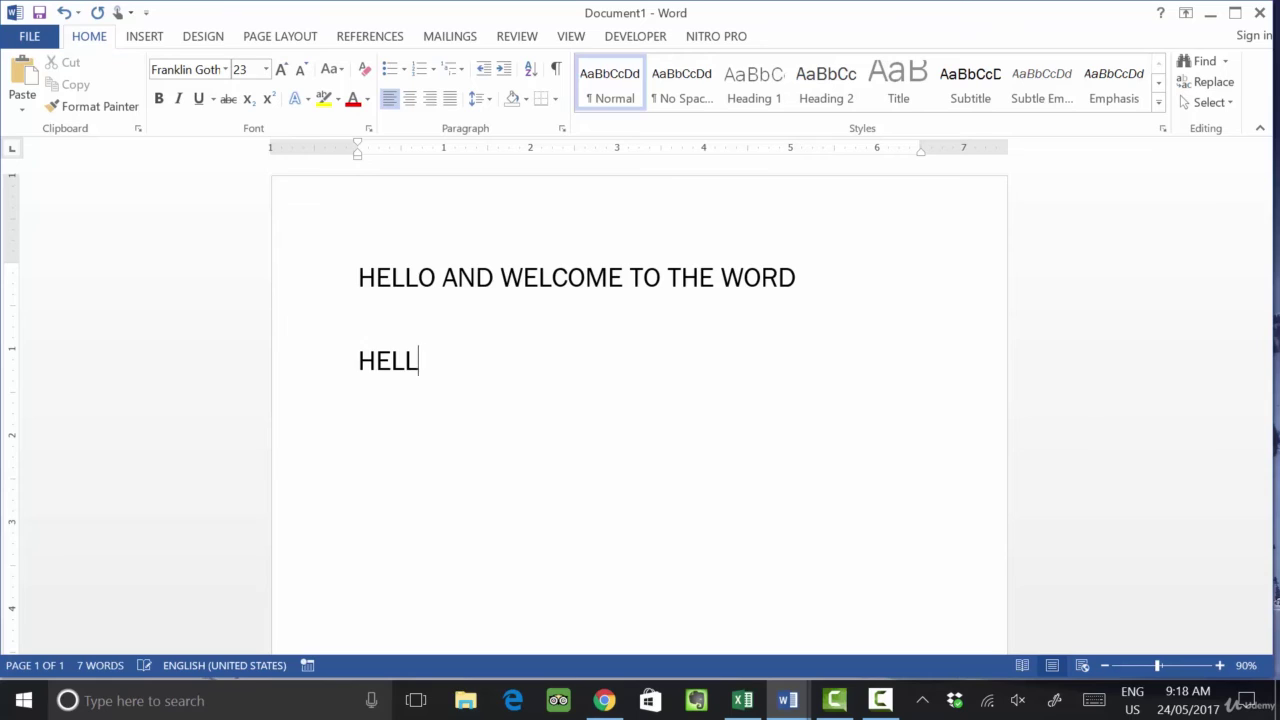
text(HELLO EVERY ONE)
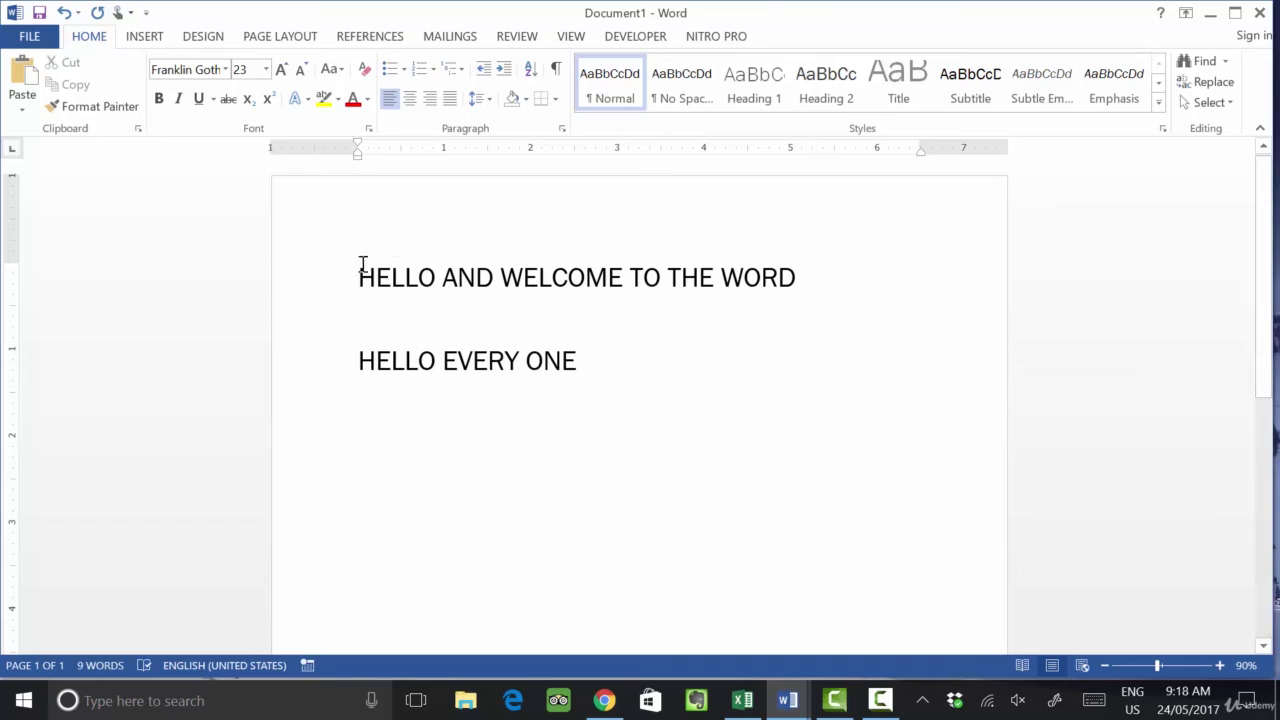
Turn bold on and off for the "HELLO AND WELCOME TO THE WORD" line and make it italic.
drag(358, 268, 823, 271)
key(ctrl+b)
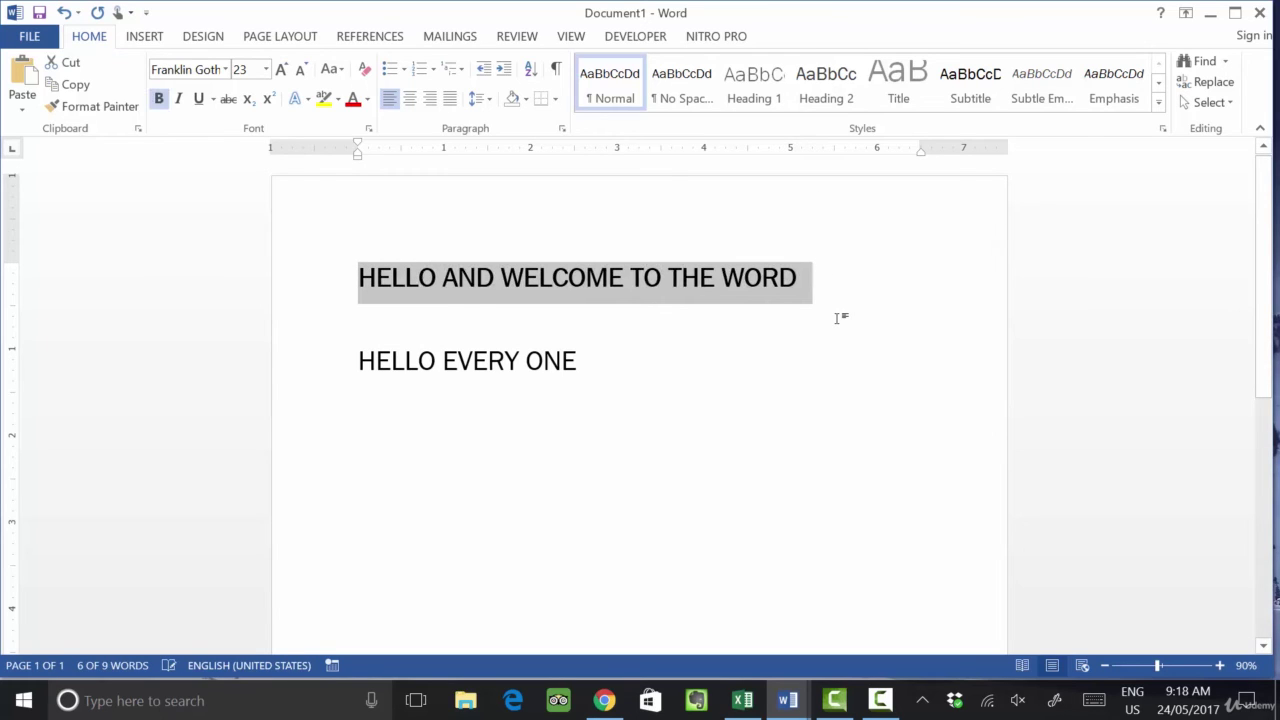
click(160, 99)
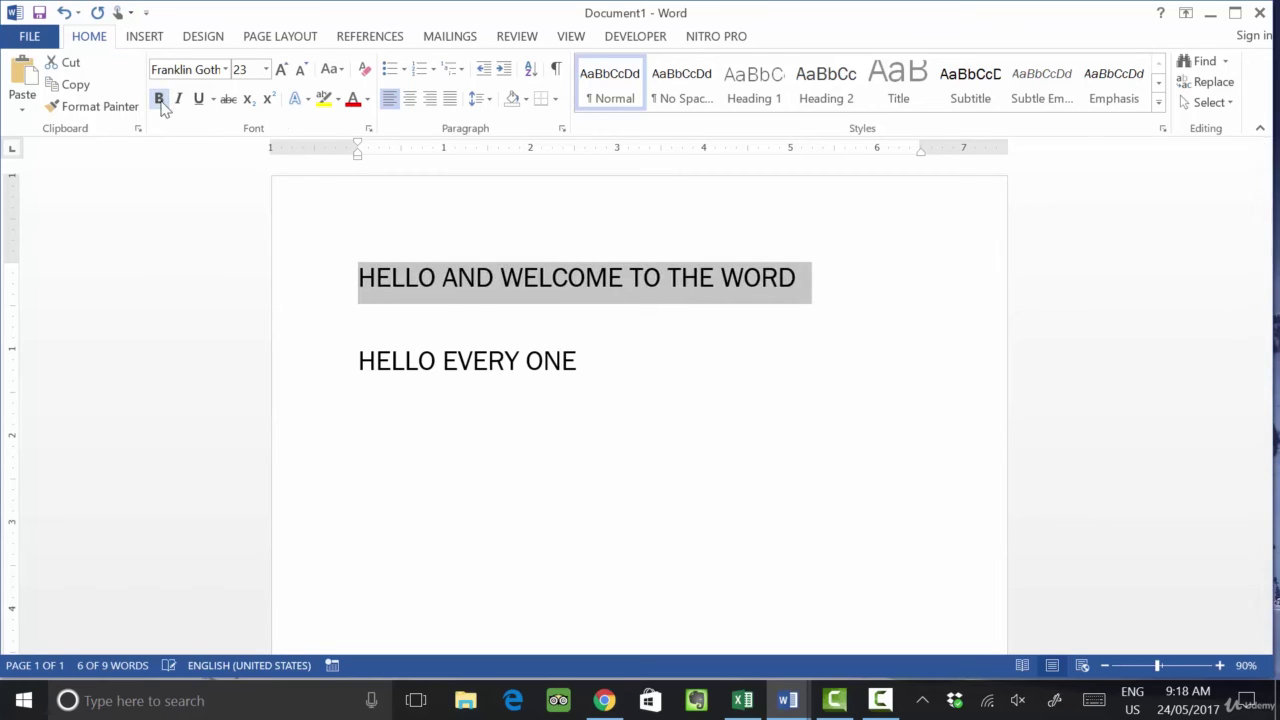
click(178, 100)
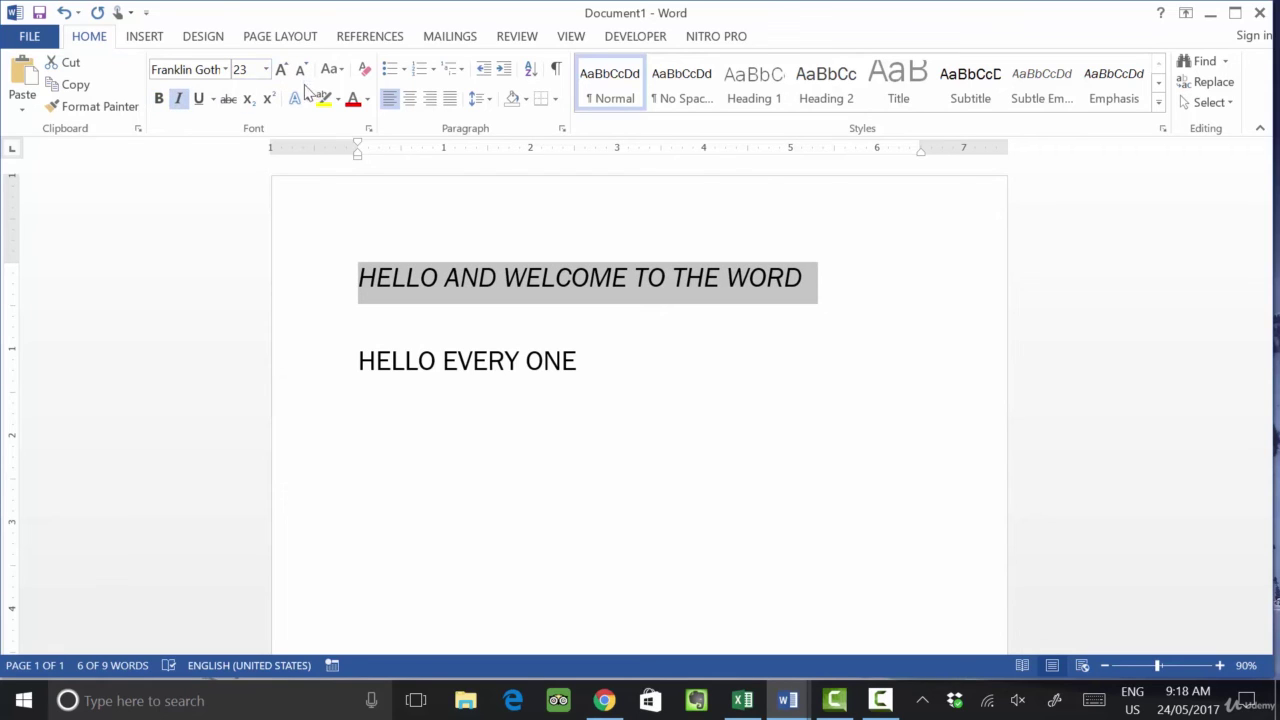
Color the "HELLO AND WELCOME TO THE WORD" line dark pink, and change it to the standard Blue.
click(367, 99)
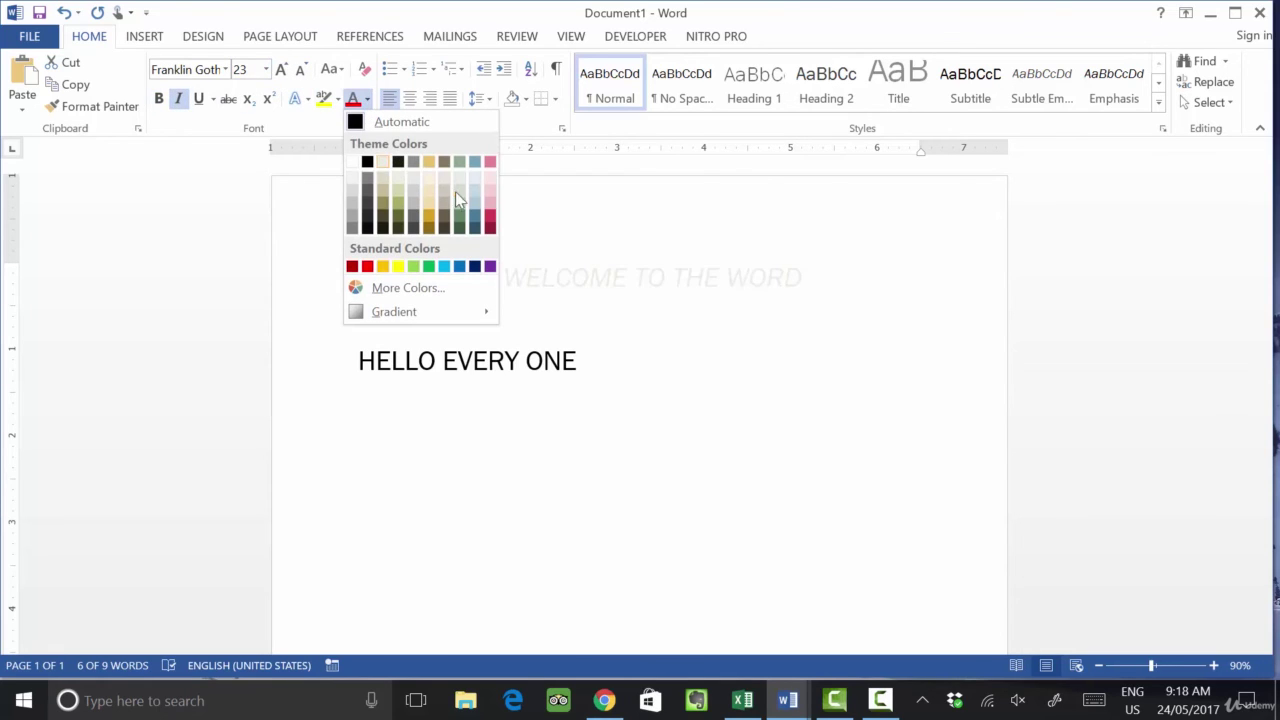
click(491, 222)
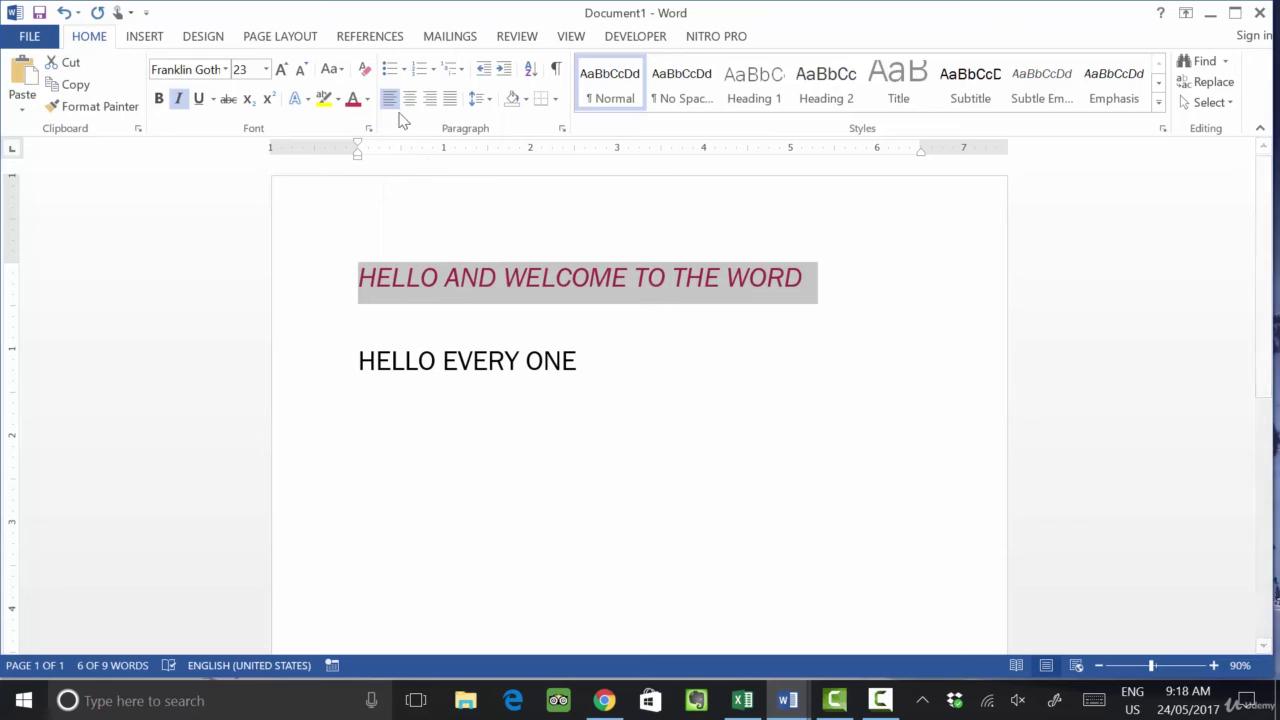
click(367, 99)
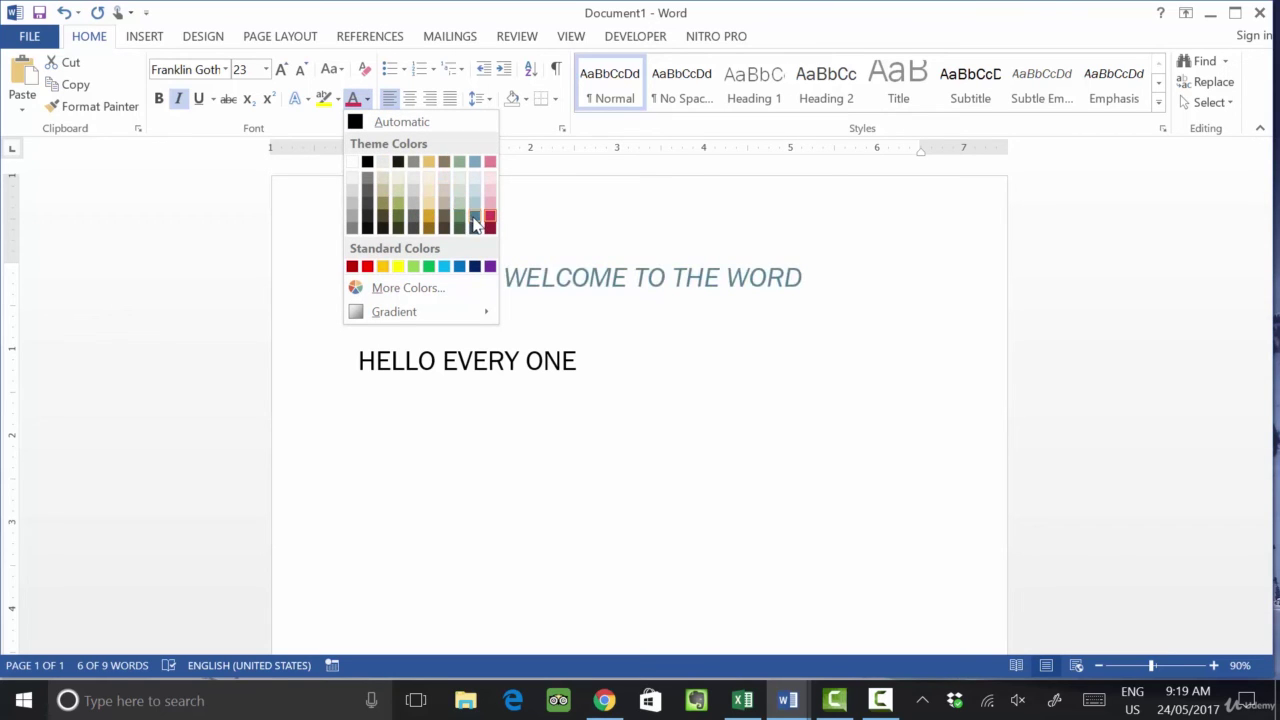
click(459, 266)
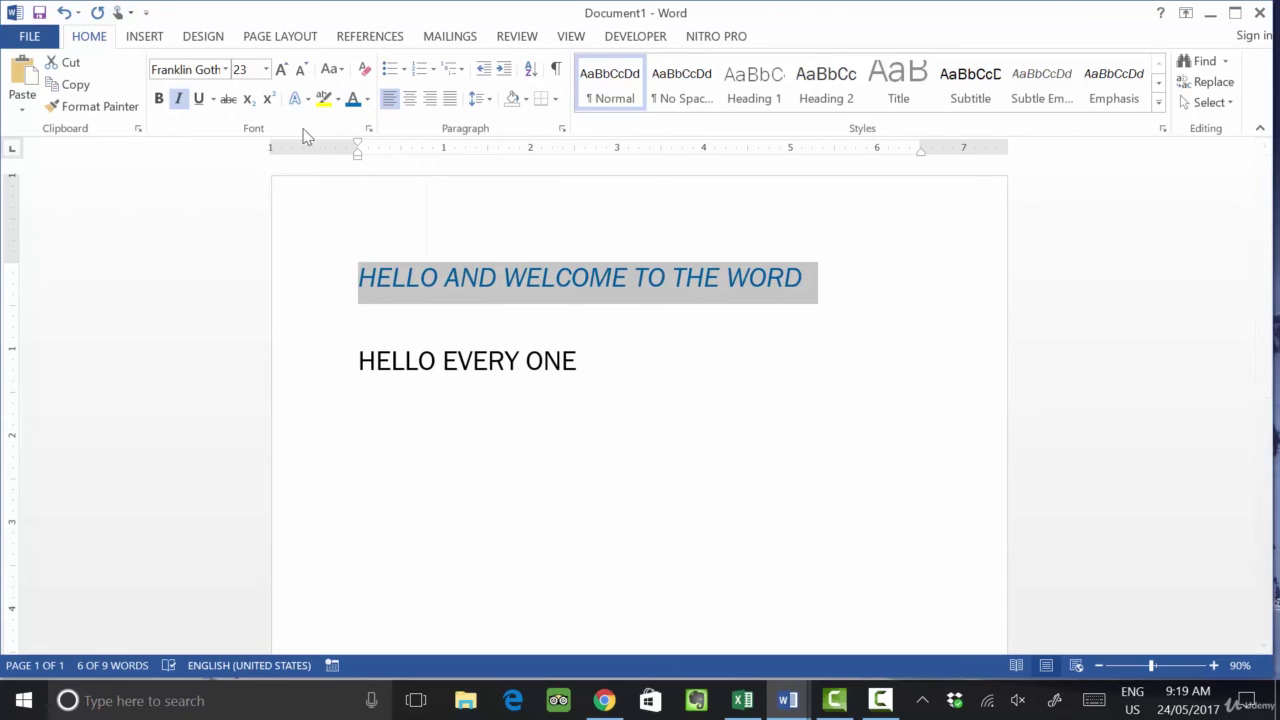
click(378, 413)
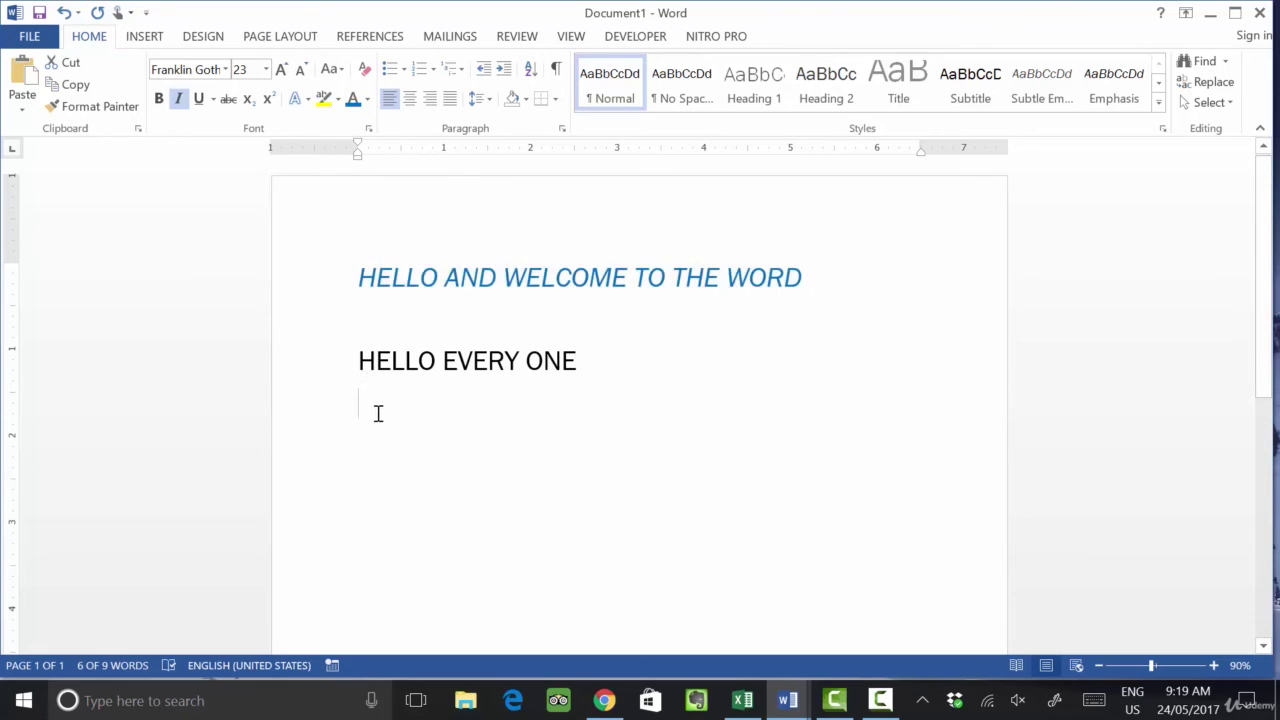
Copy the formatting of the "HELLO AND WELCOME TO THE WORD" line onto "HELLO EVERY ONE" with Format Painter.
click(354, 282)
drag(362, 360, 577, 371)
drag(351, 274, 802, 289)
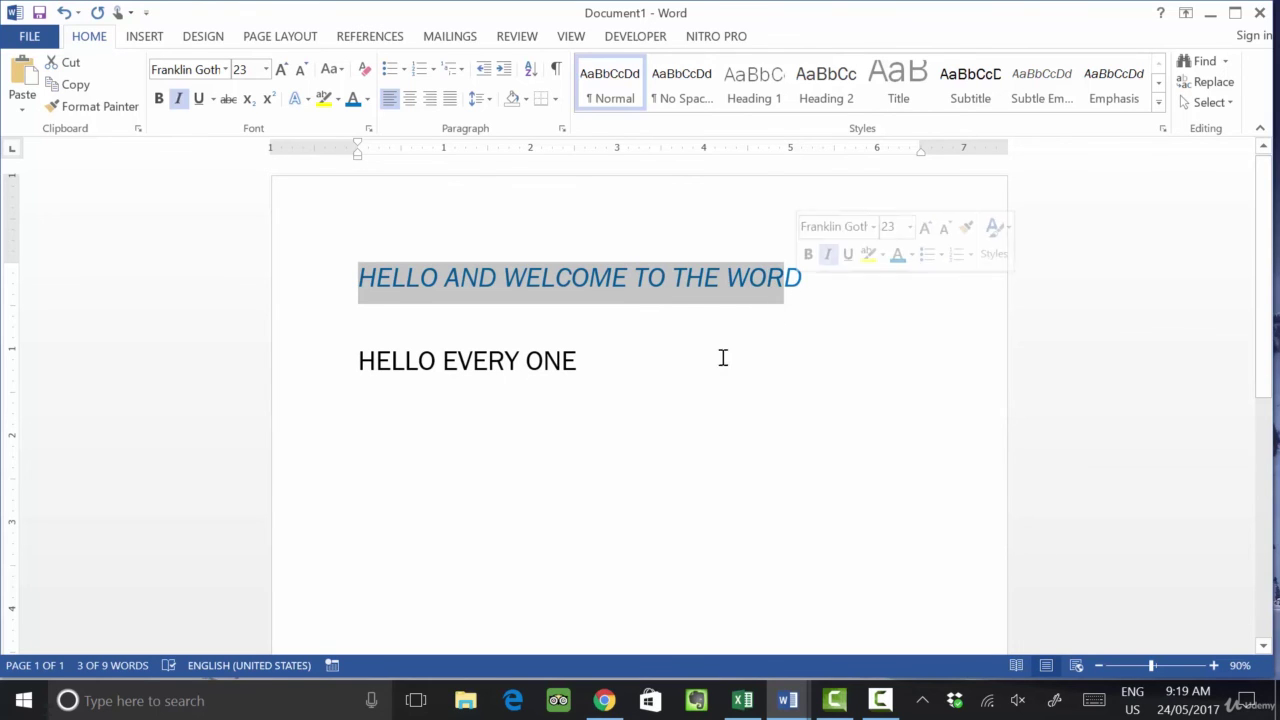
click(646, 409)
drag(365, 272, 816, 290)
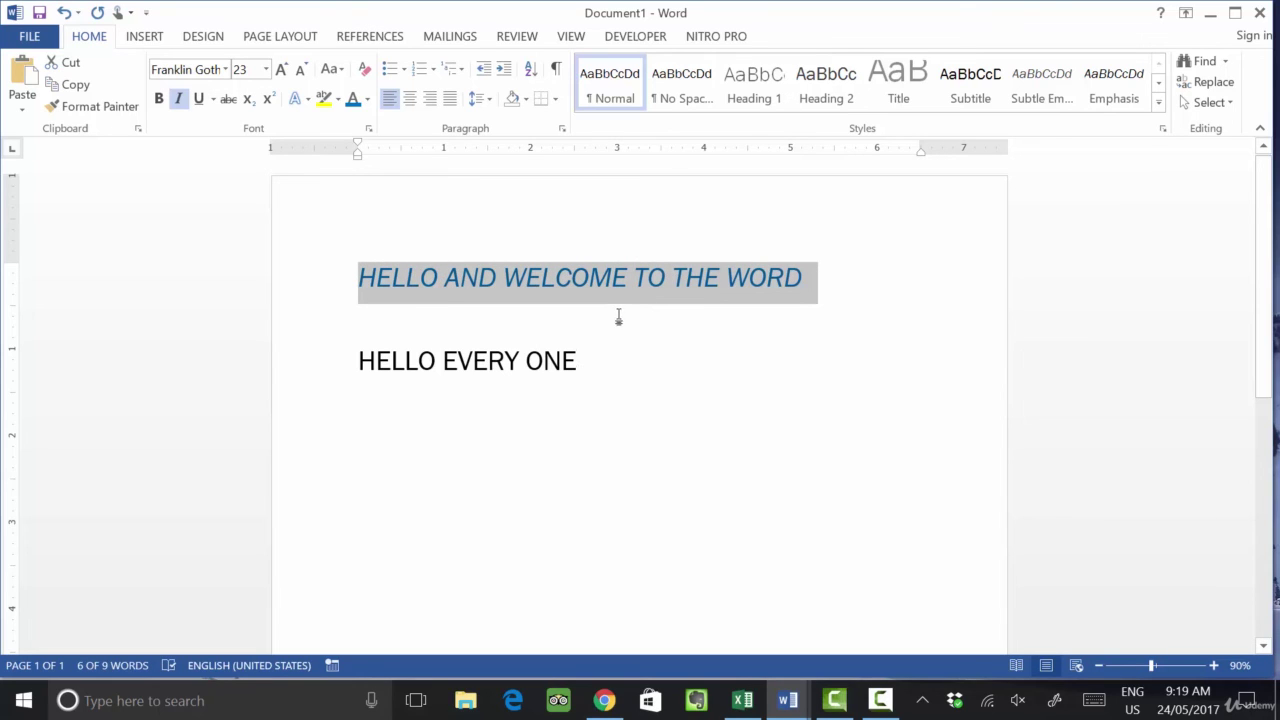
click(101, 107)
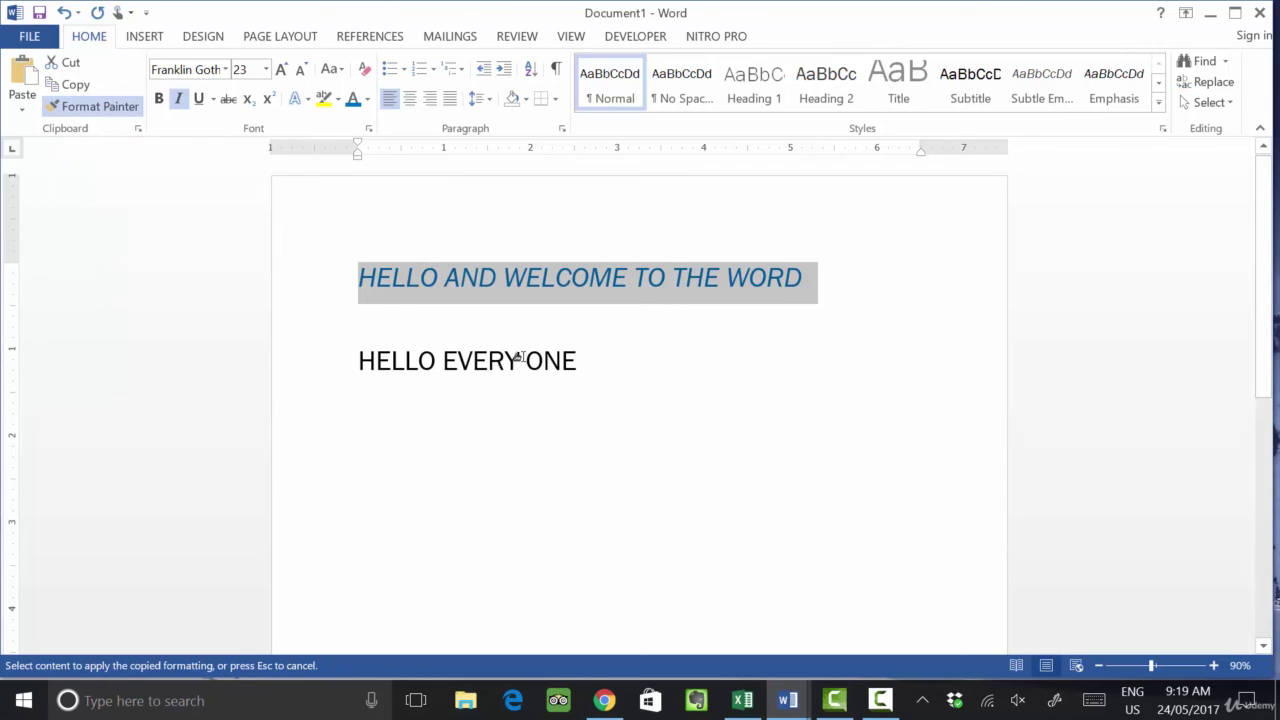
drag(351, 359, 580, 363)
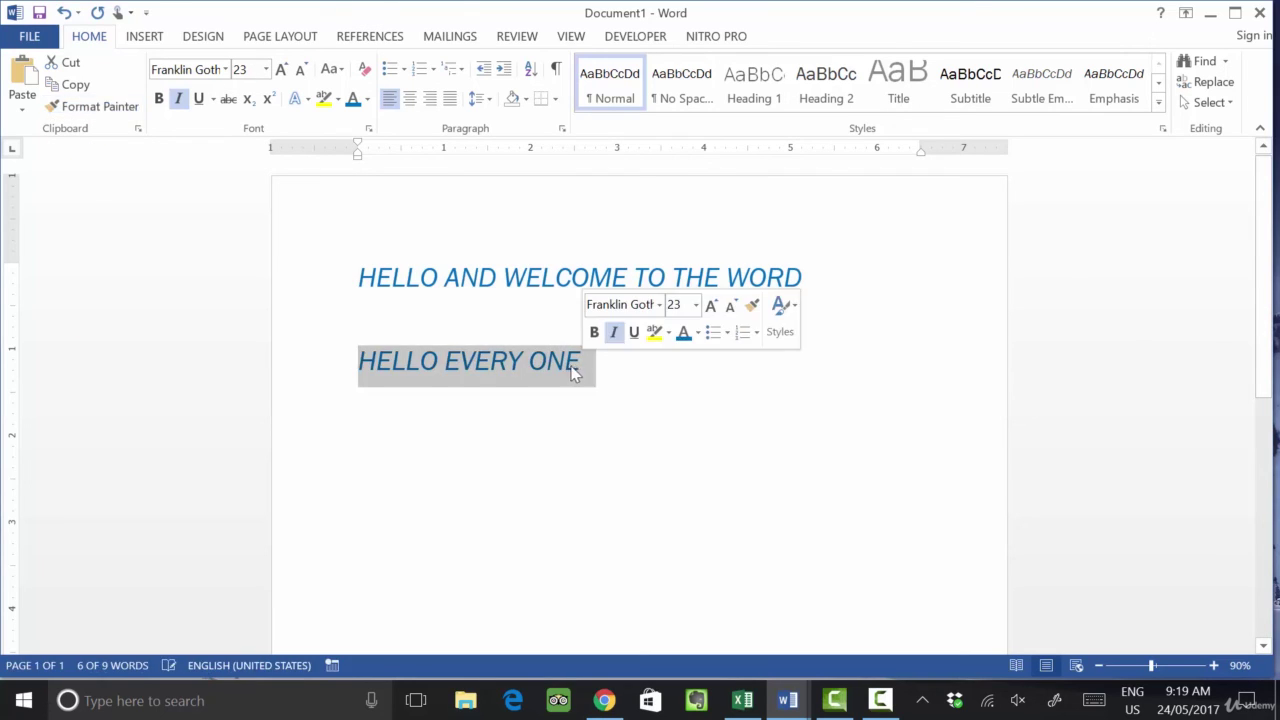
click(466, 466)
click(375, 281)
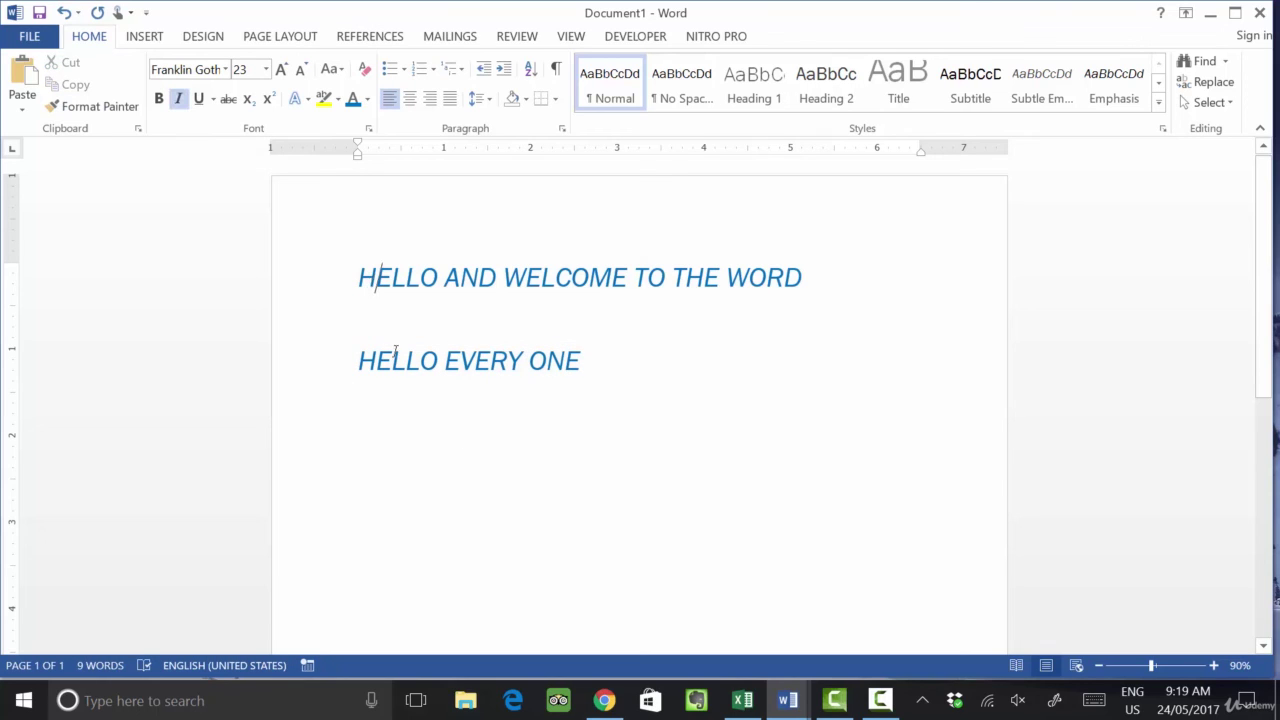
drag(359, 362, 592, 364)
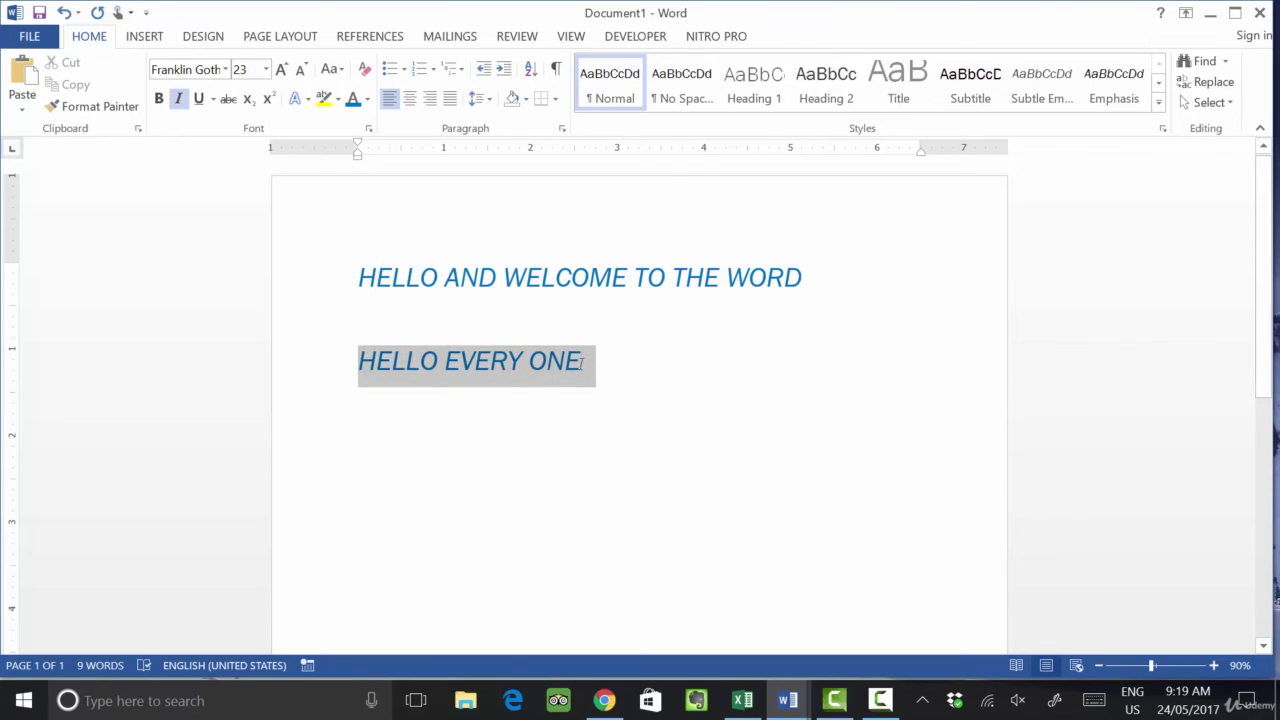
click(507, 427)
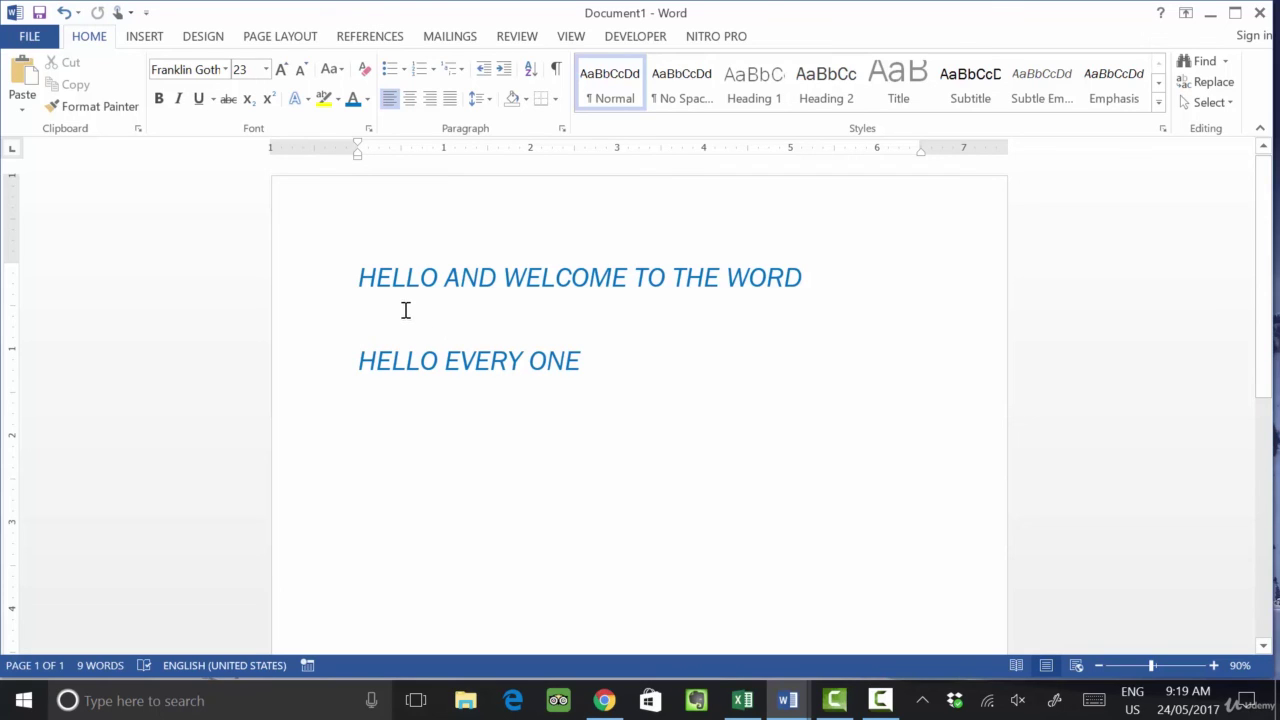
Change the font color of the "HELLO AND WELCOME TO THE WORD" line to a standard red.
drag(358, 277, 816, 280)
click(367, 99)
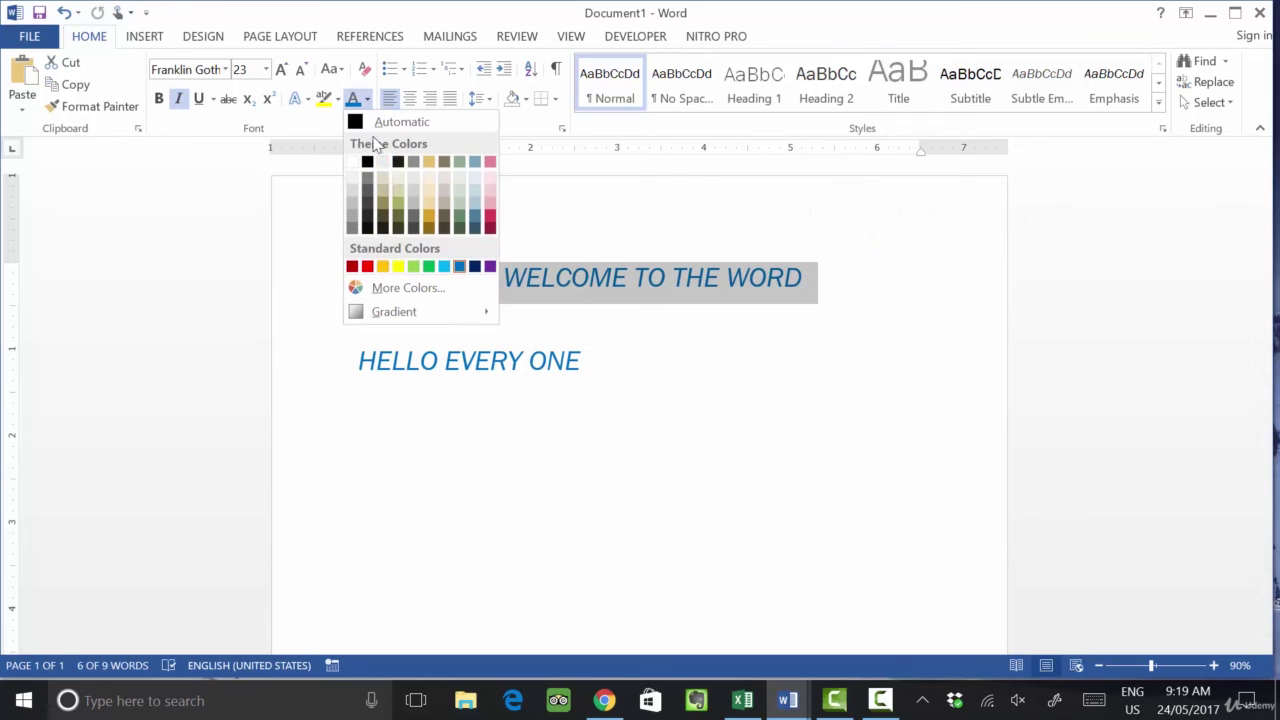
click(360, 267)
click(553, 312)
Use Format Painter to apply the red italic formatting of the first line to "HELLO EVERY ONE".
drag(358, 277, 792, 266)
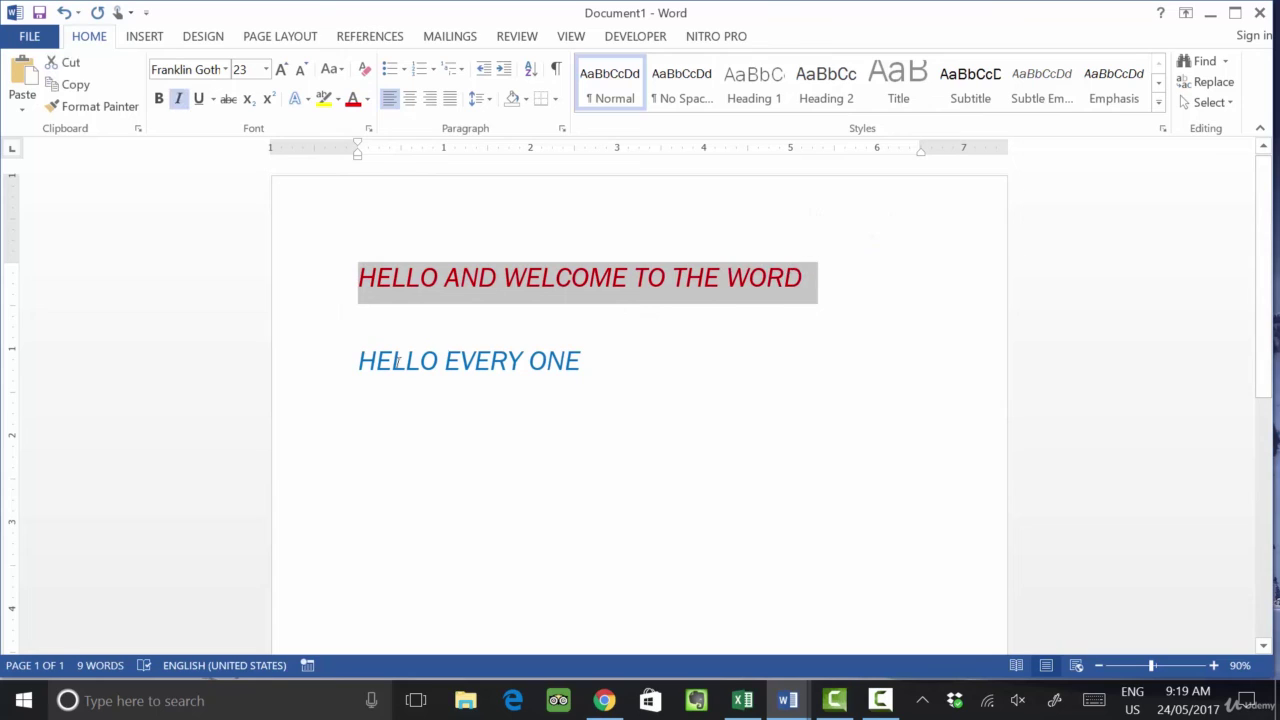
drag(358, 277, 792, 294)
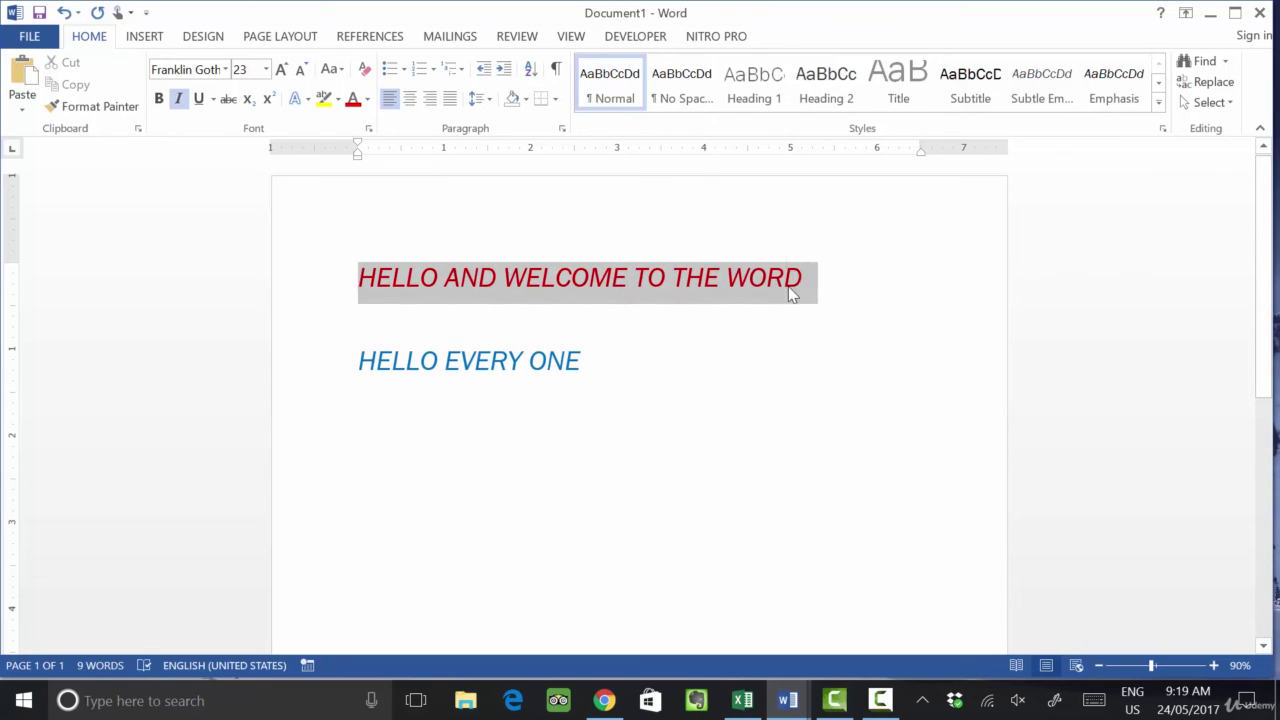
click(119, 114)
drag(358, 360, 519, 362)
drag(588, 376, 590, 377)
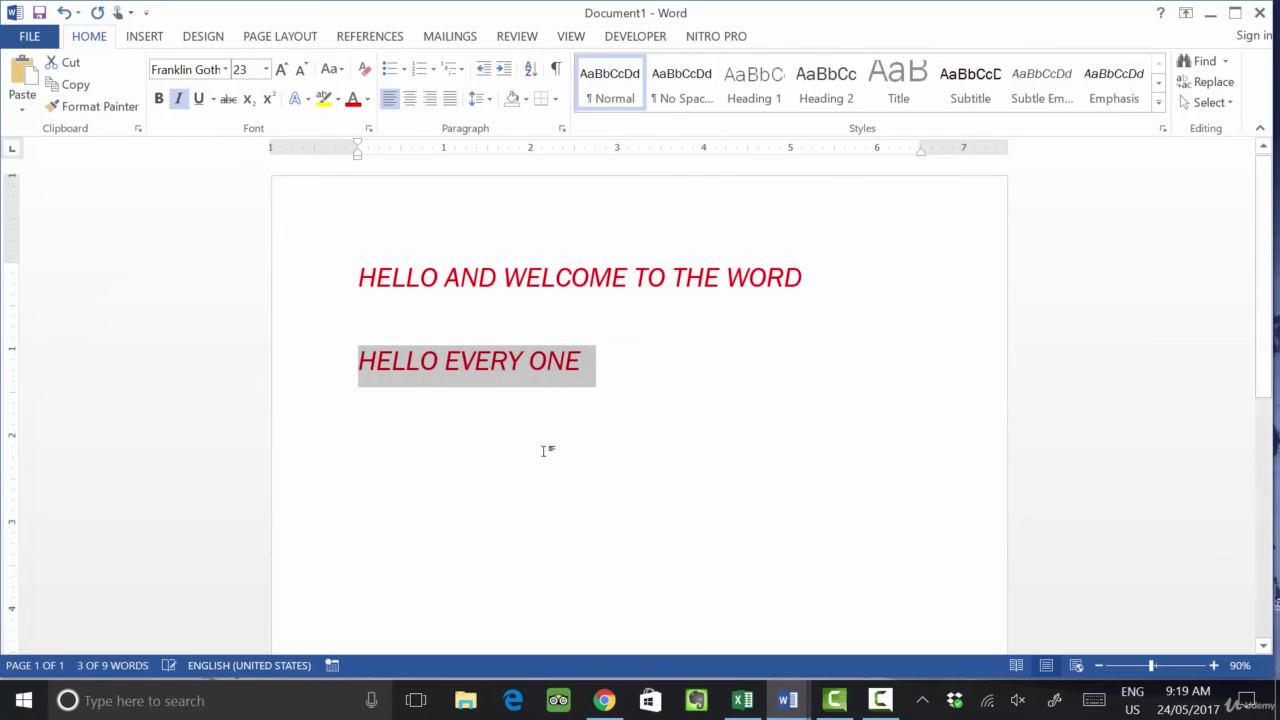
click(520, 461)
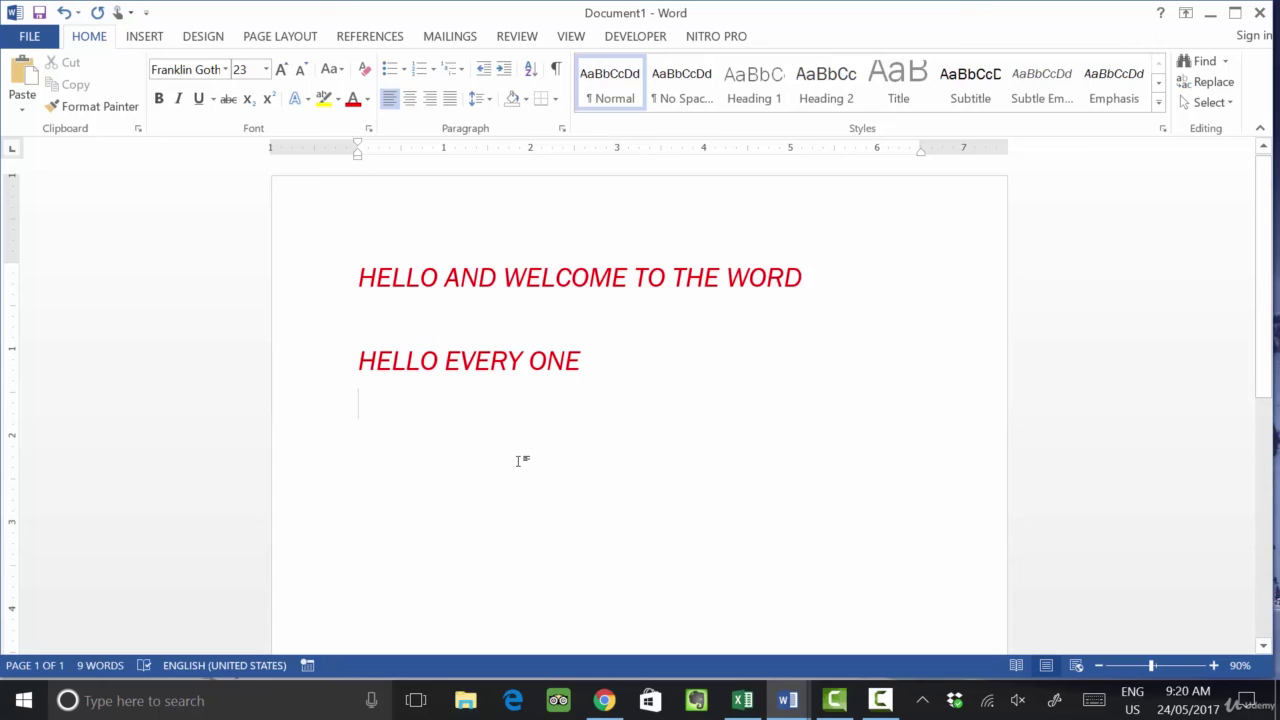